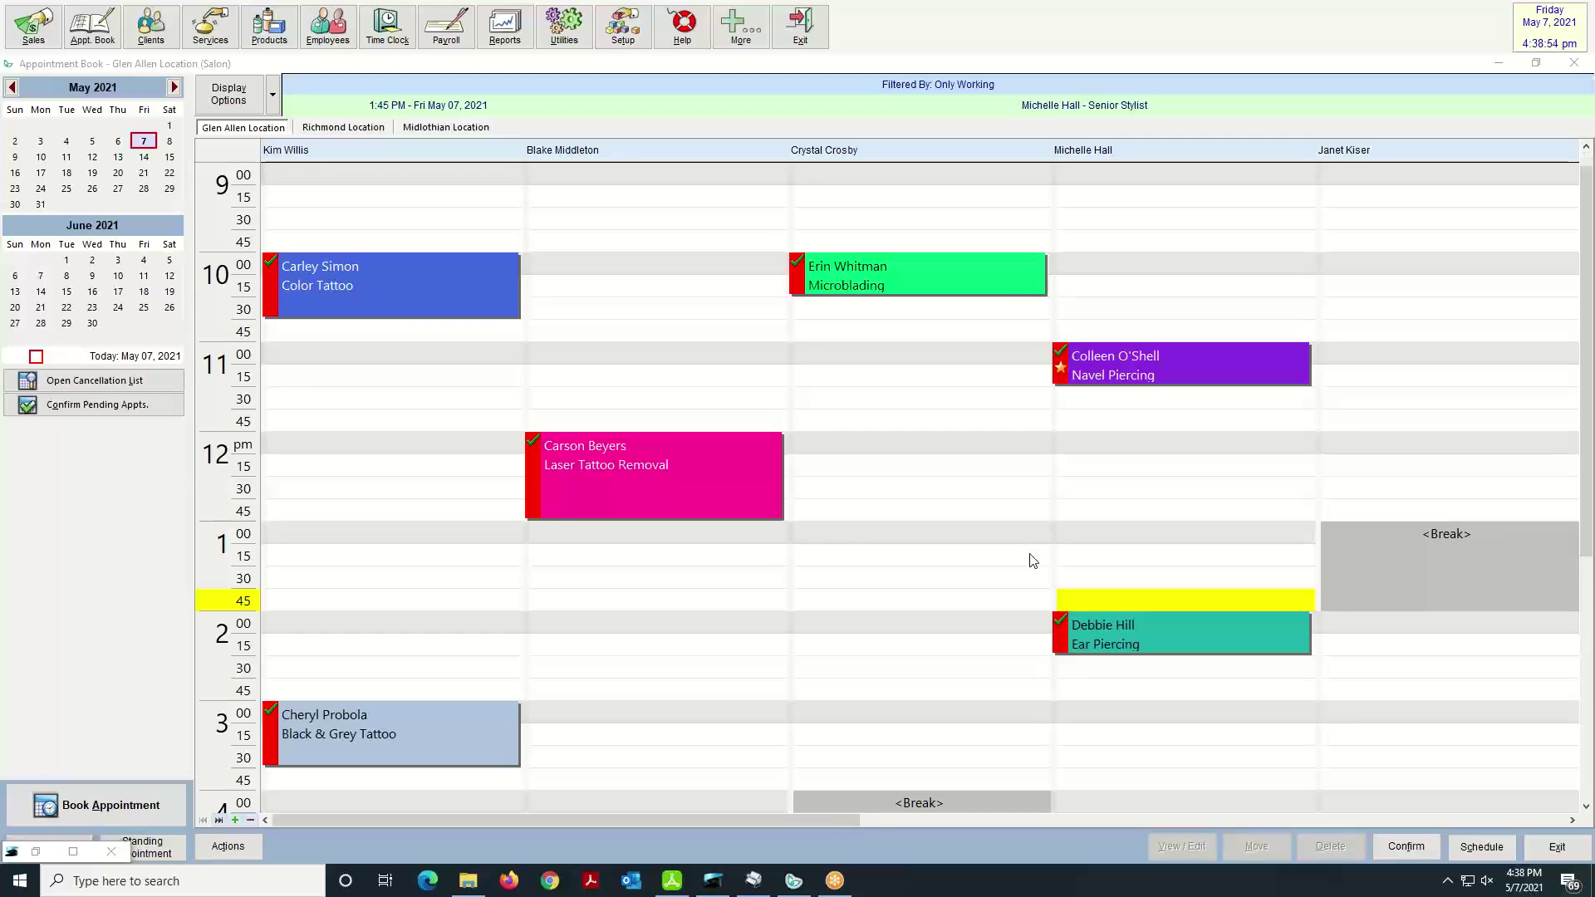
- Book a 45-minute Color Tattoo (CTAT) appointment at 4:00 PM for an existing client with the second listed employee, accepting the past time
scroll(1033, 559, "down", 2)
left_click(671, 676)
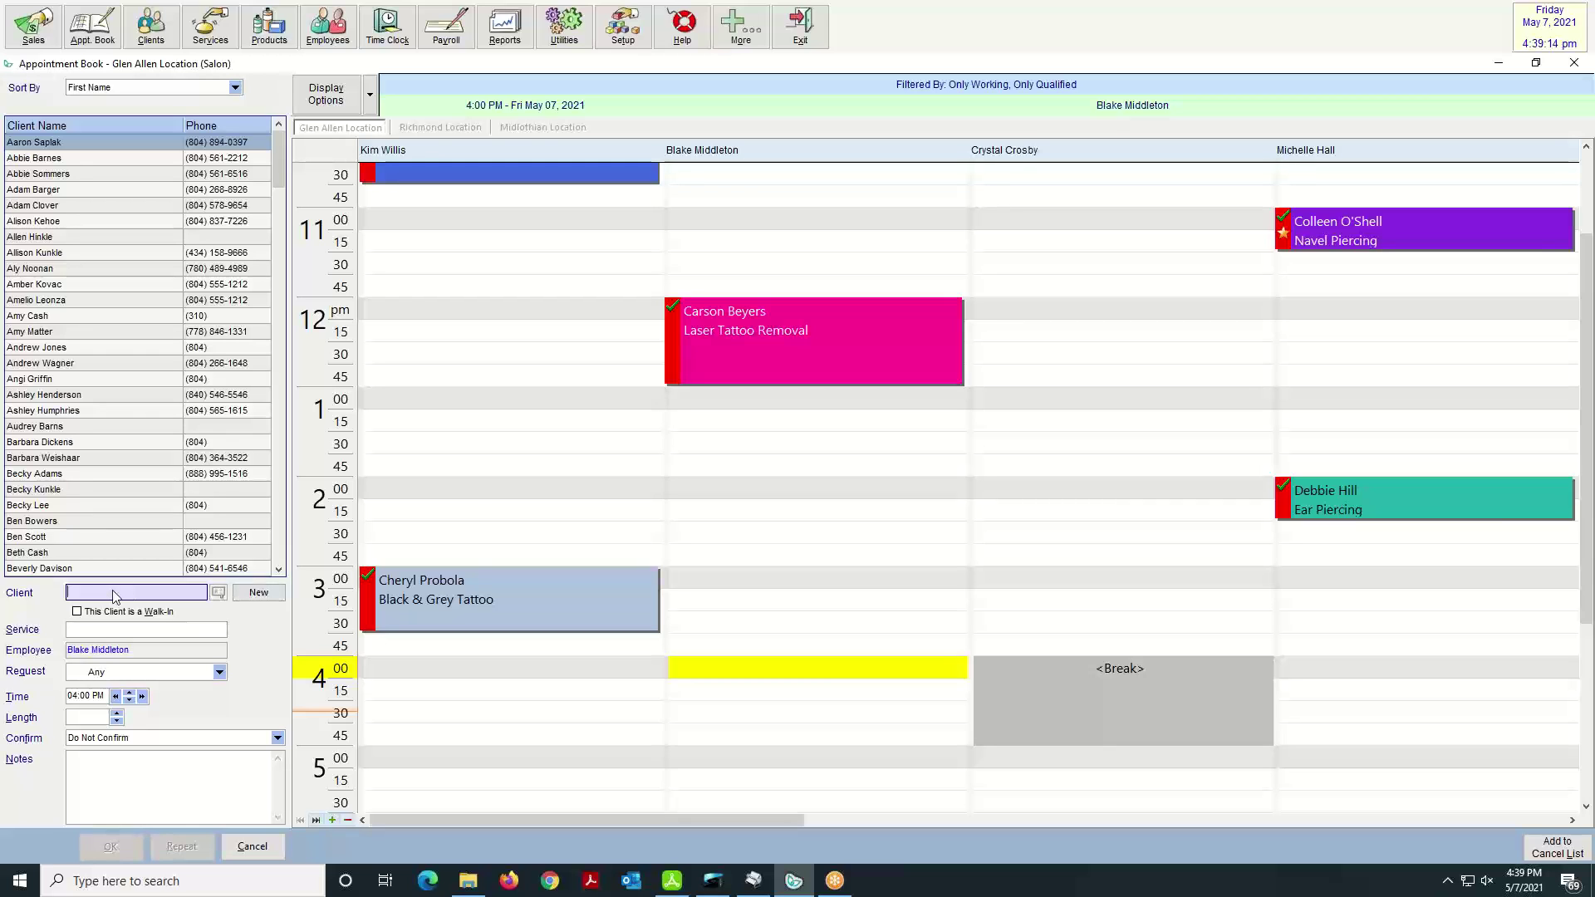
type("ud")
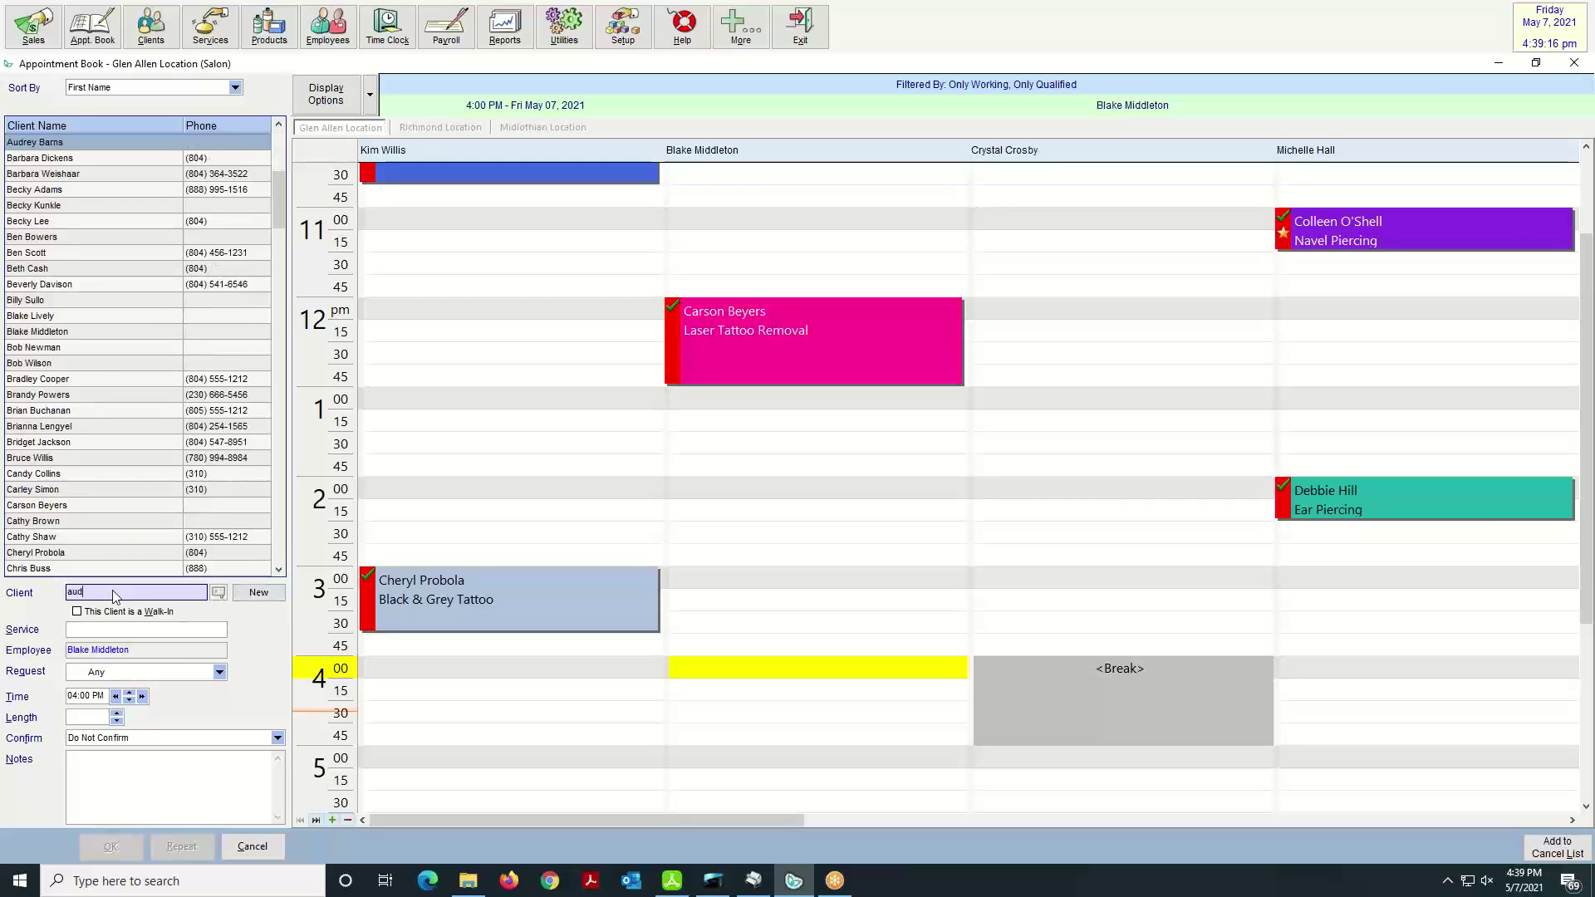
double_click(22, 144)
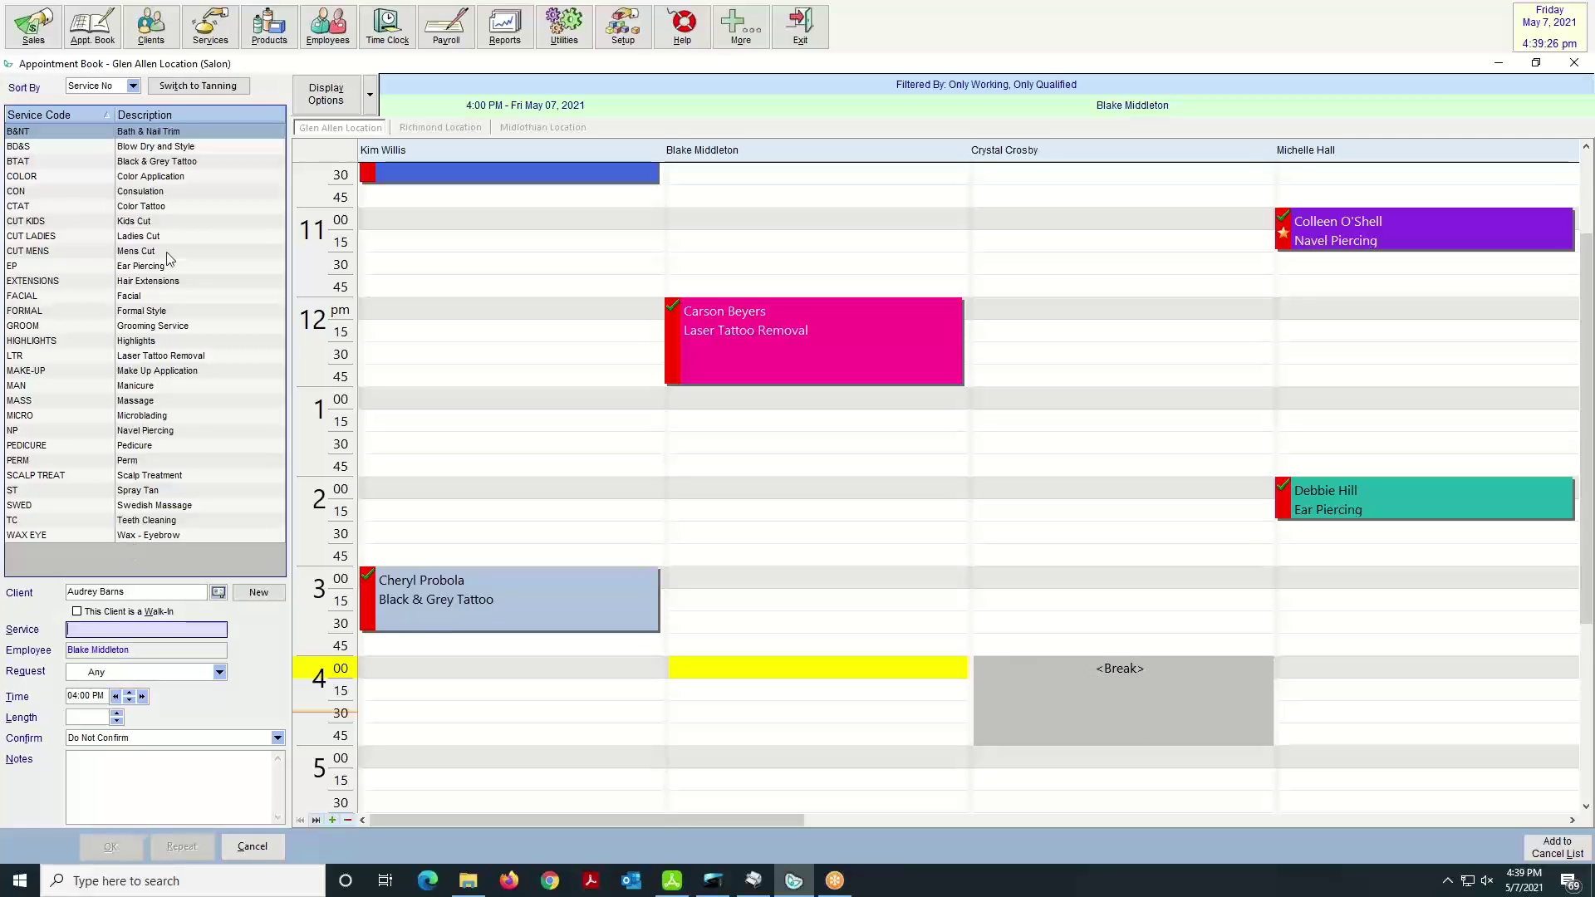
left_click(160, 207)
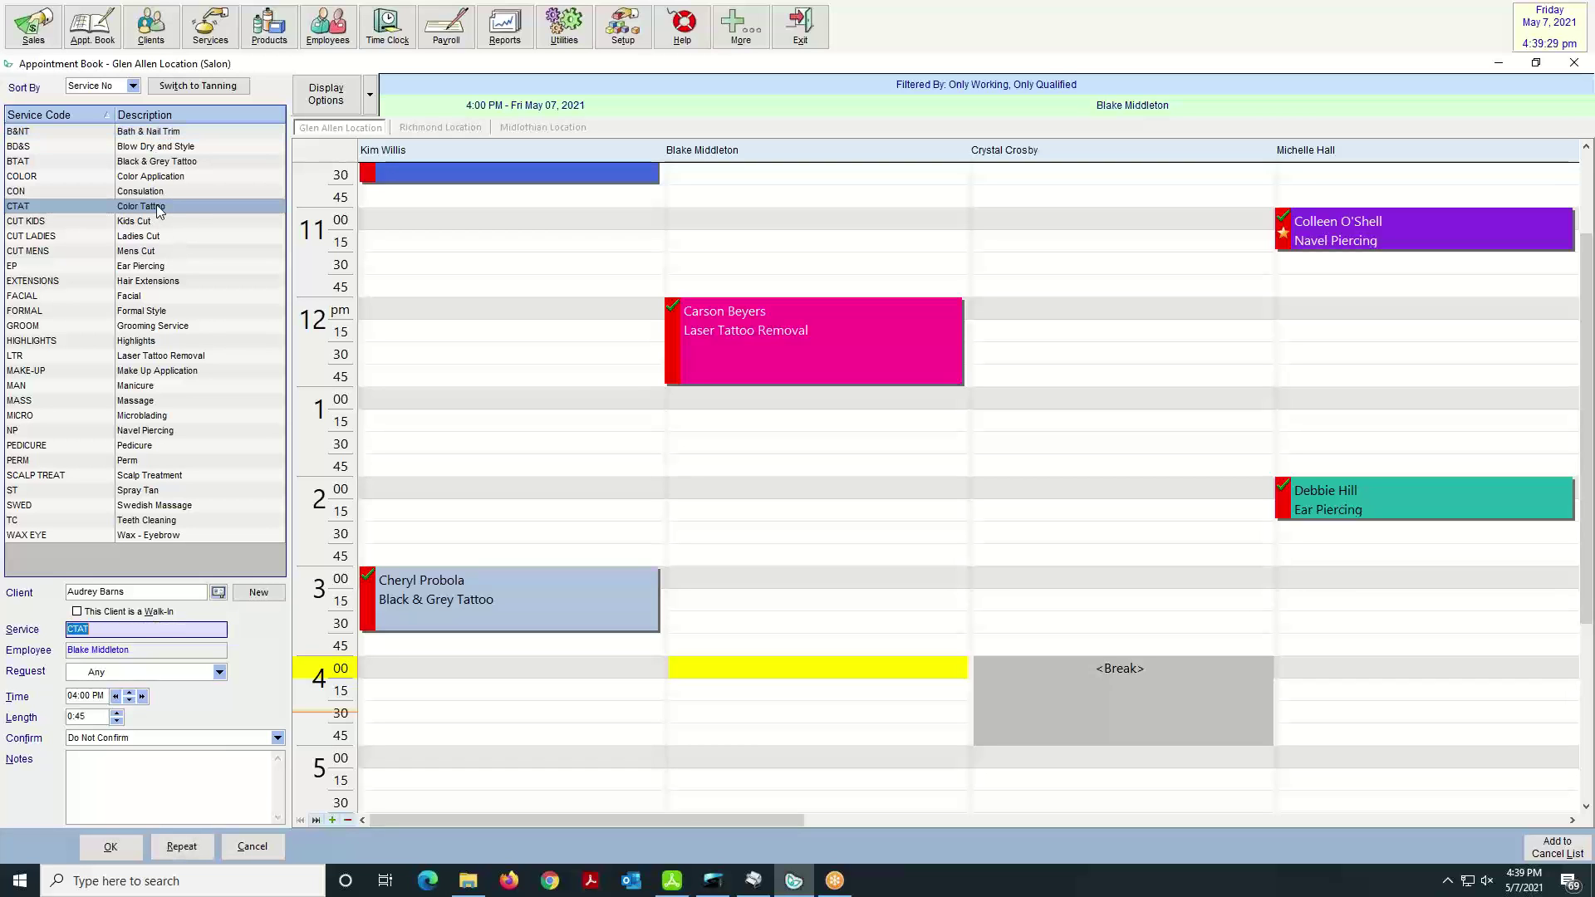
left_click(110, 846)
left_click(850, 505)
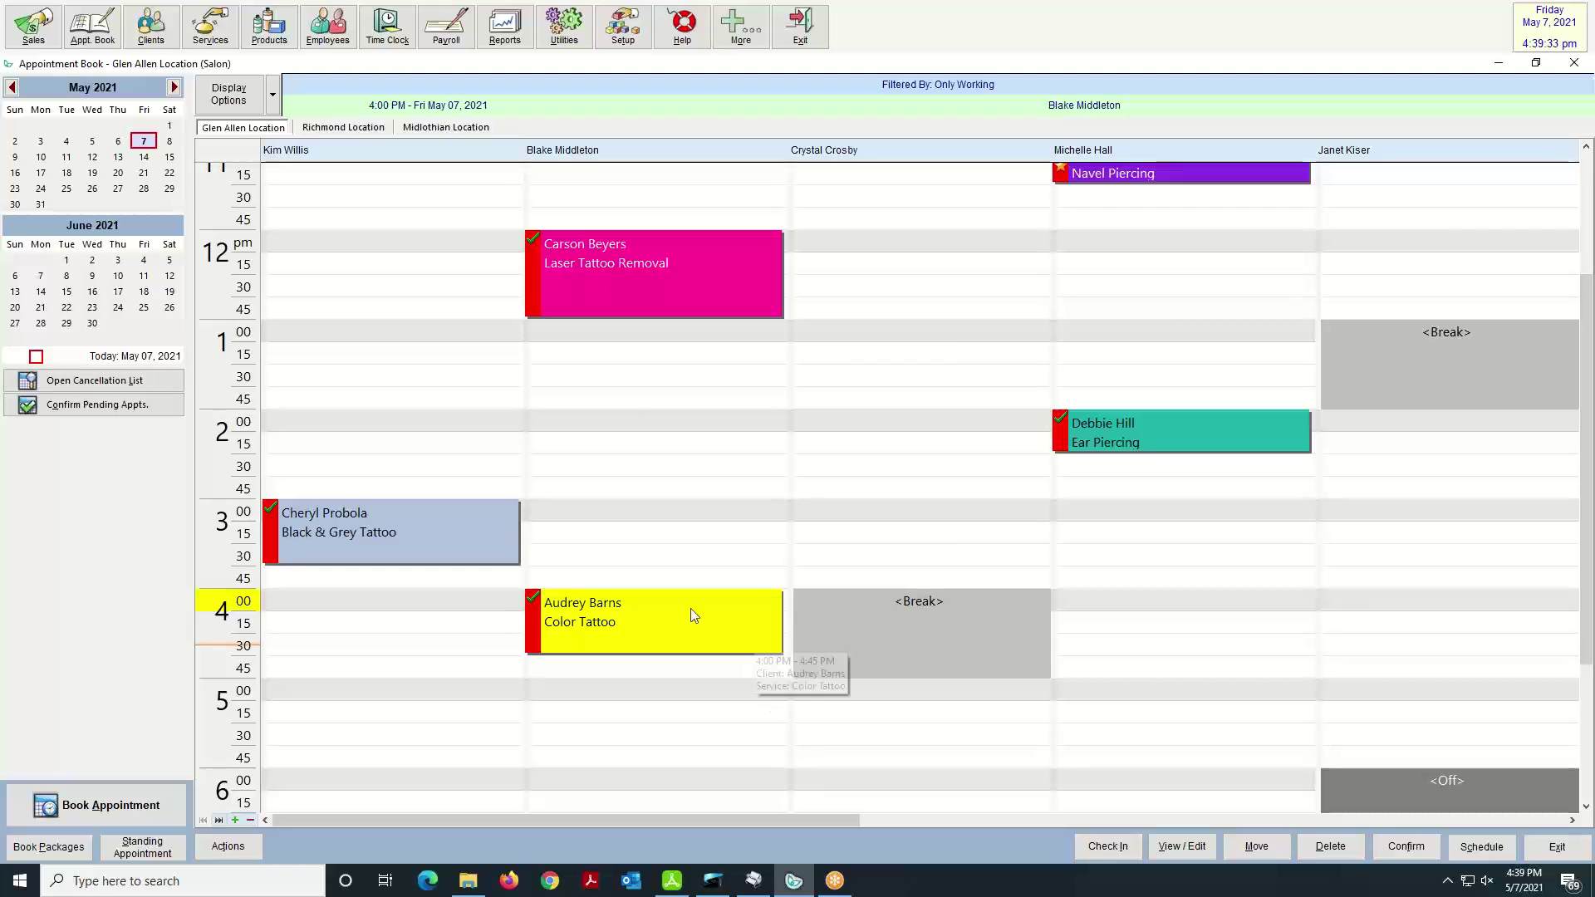
left_click(675, 752)
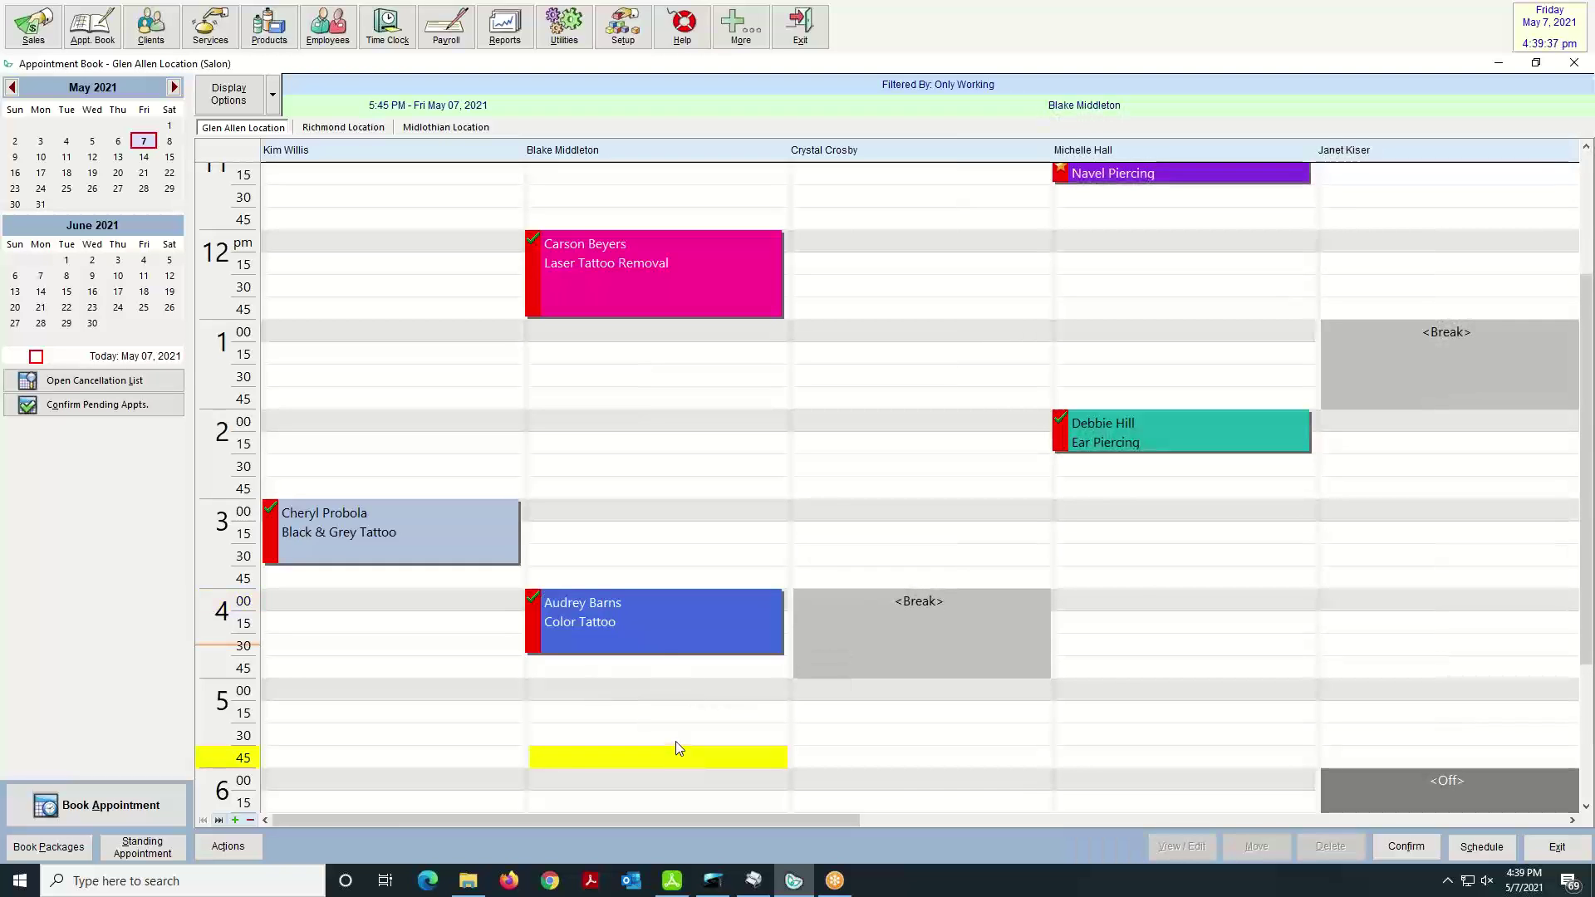
- Extend the 2:00 PM Ear Piercing appointment to end at 3:00 PM and accept editing a time in the past
left_click_drag(671, 276, 622, 286)
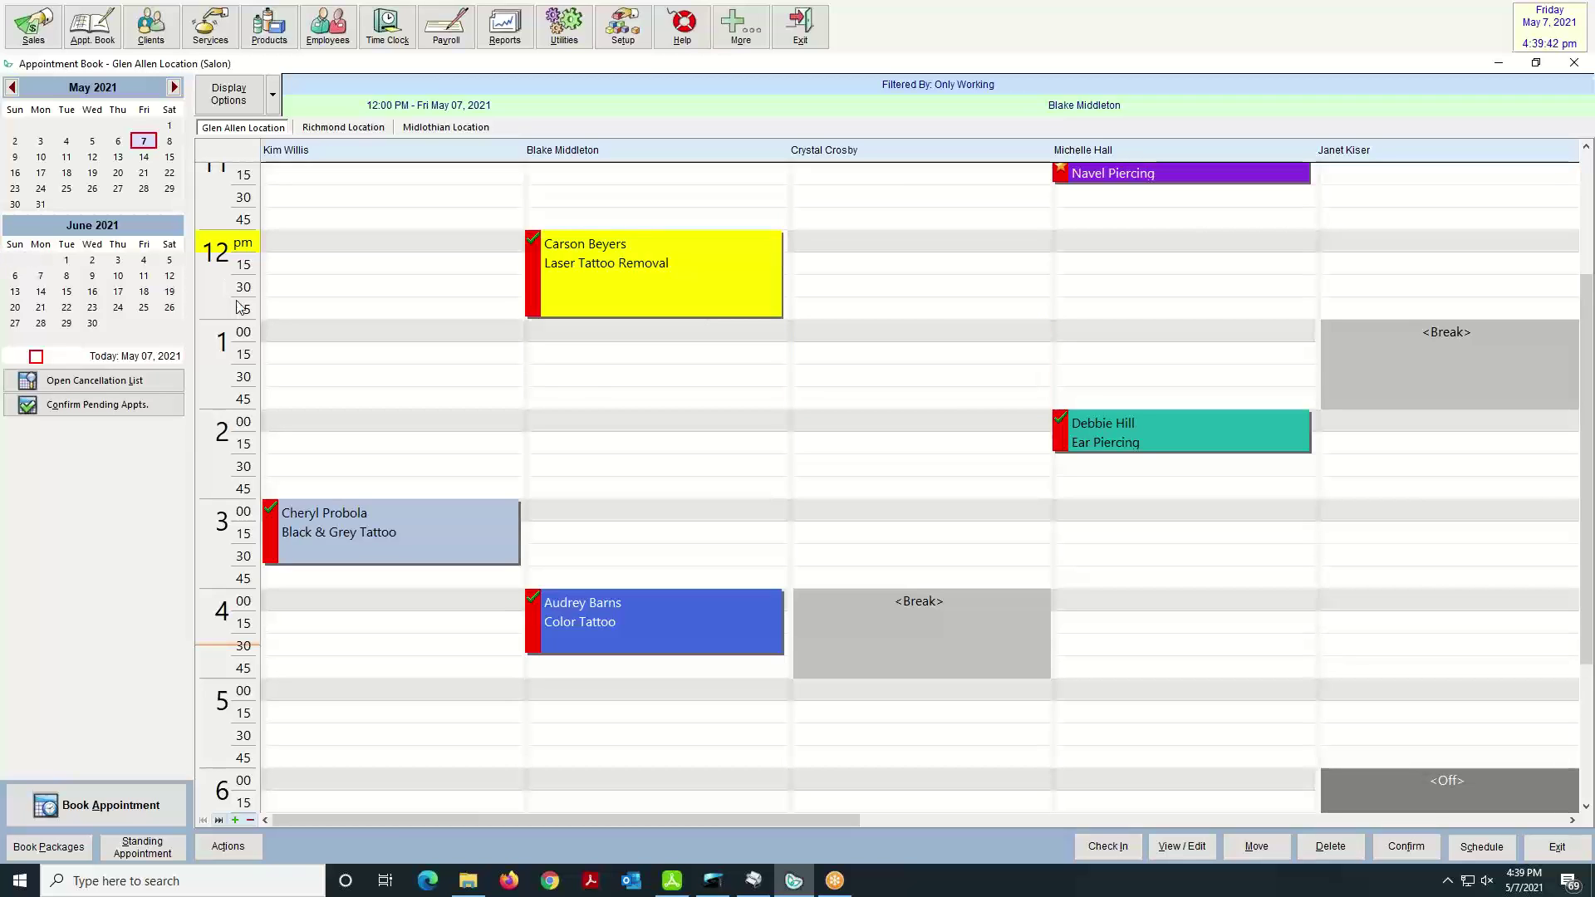
left_click_drag(1150, 456, 1163, 495)
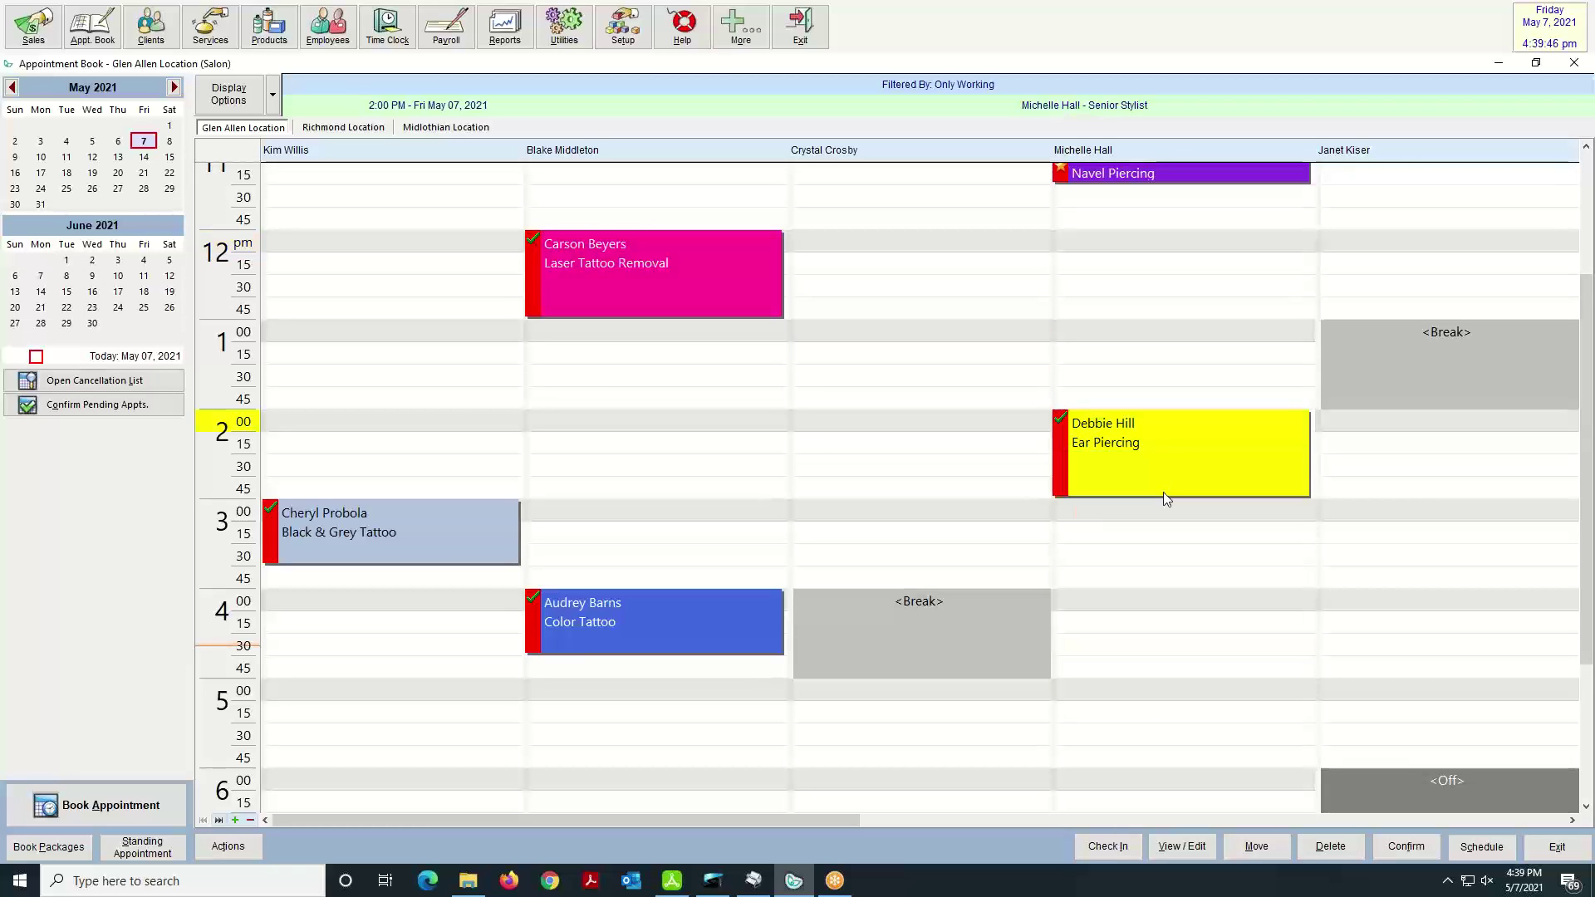
left_click(764, 510)
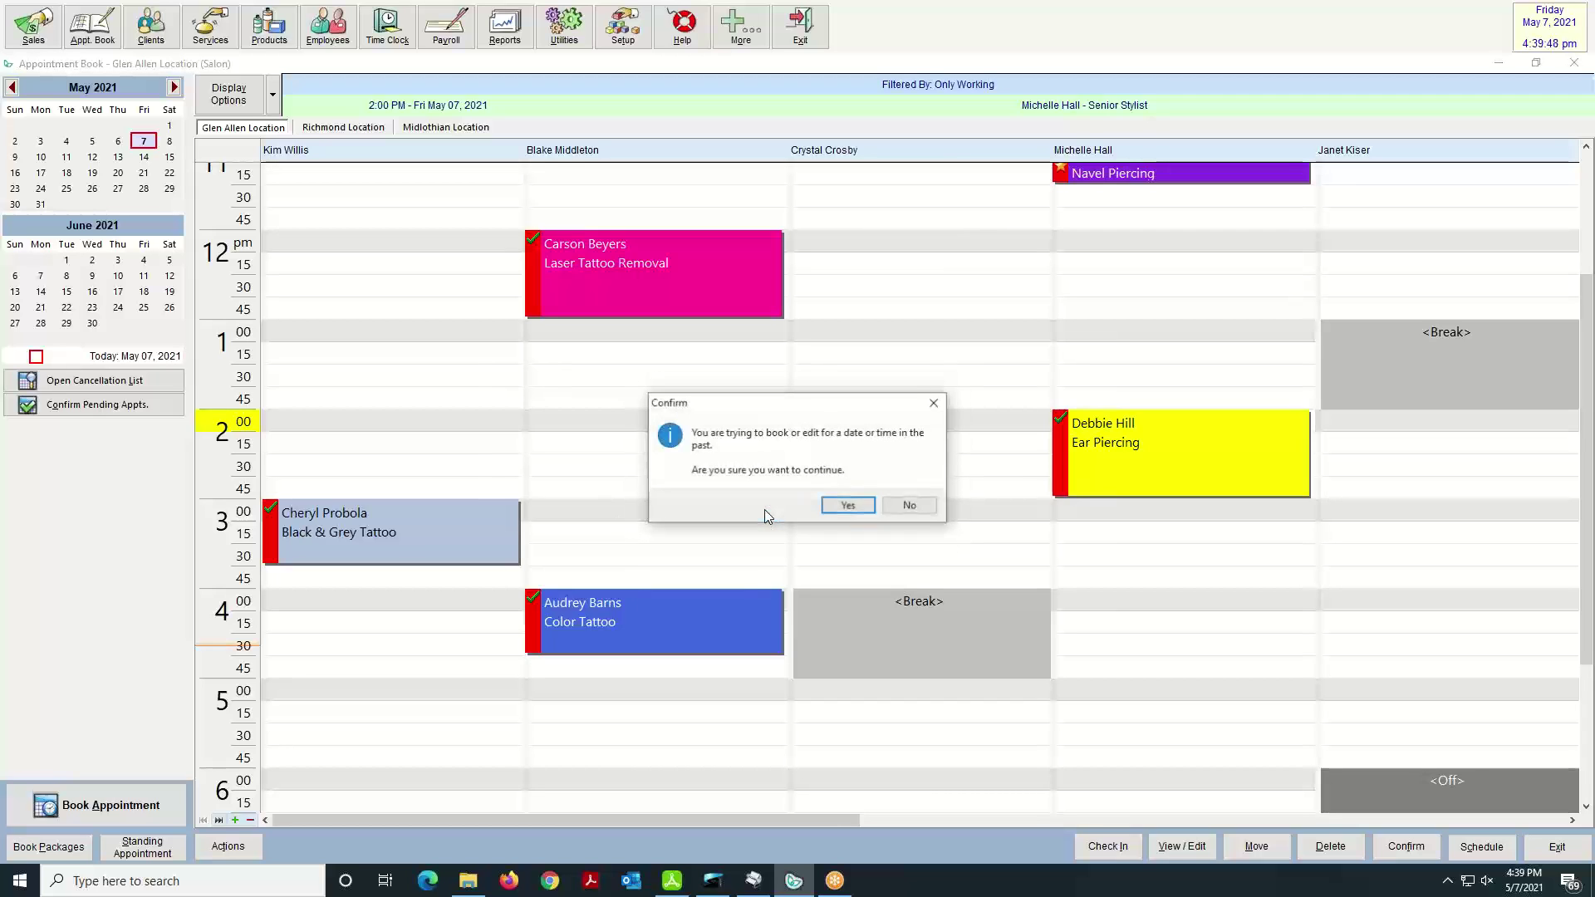
left_click(830, 510)
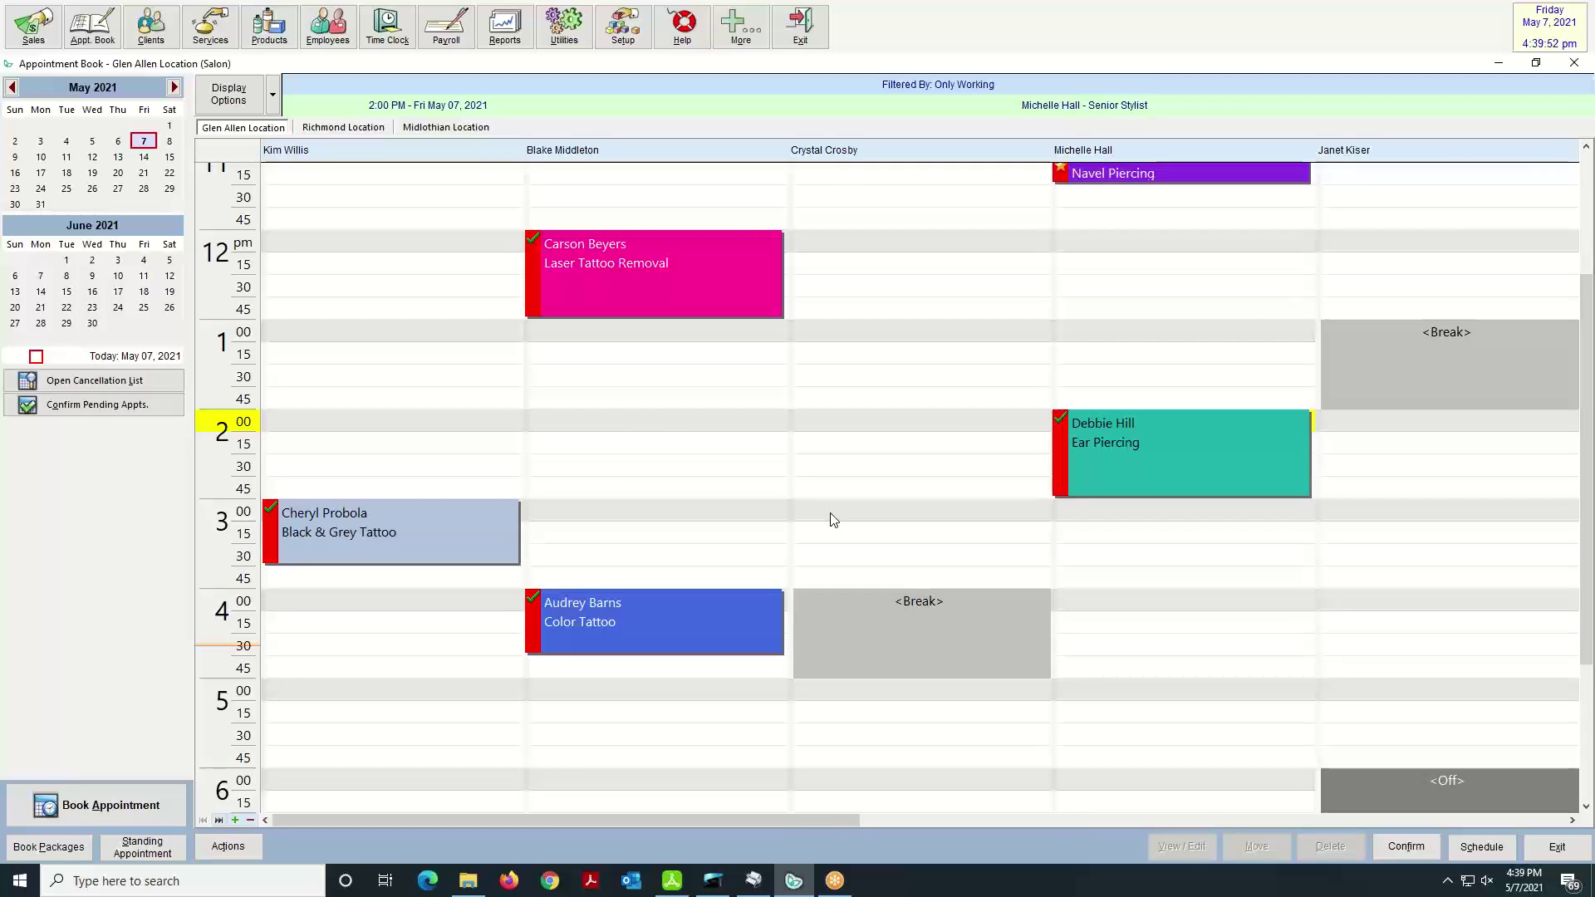
- Open the client record from the 4:00 PM Color Tattoo appointment, view the client's photos and return to the appointment book
right_click(676, 625)
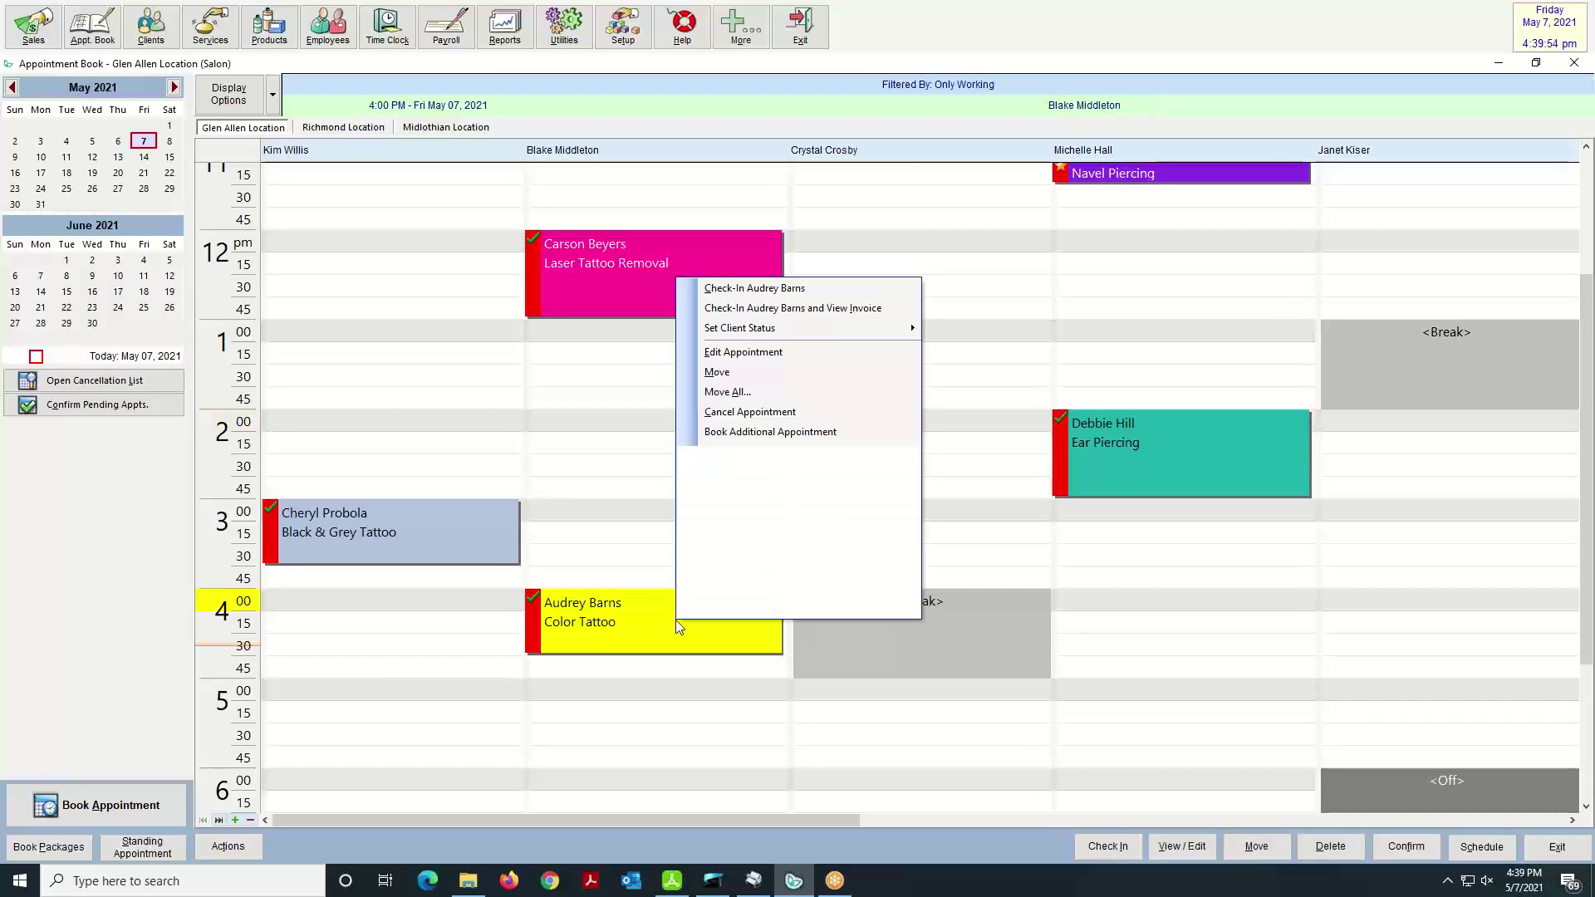
left_click(607, 654)
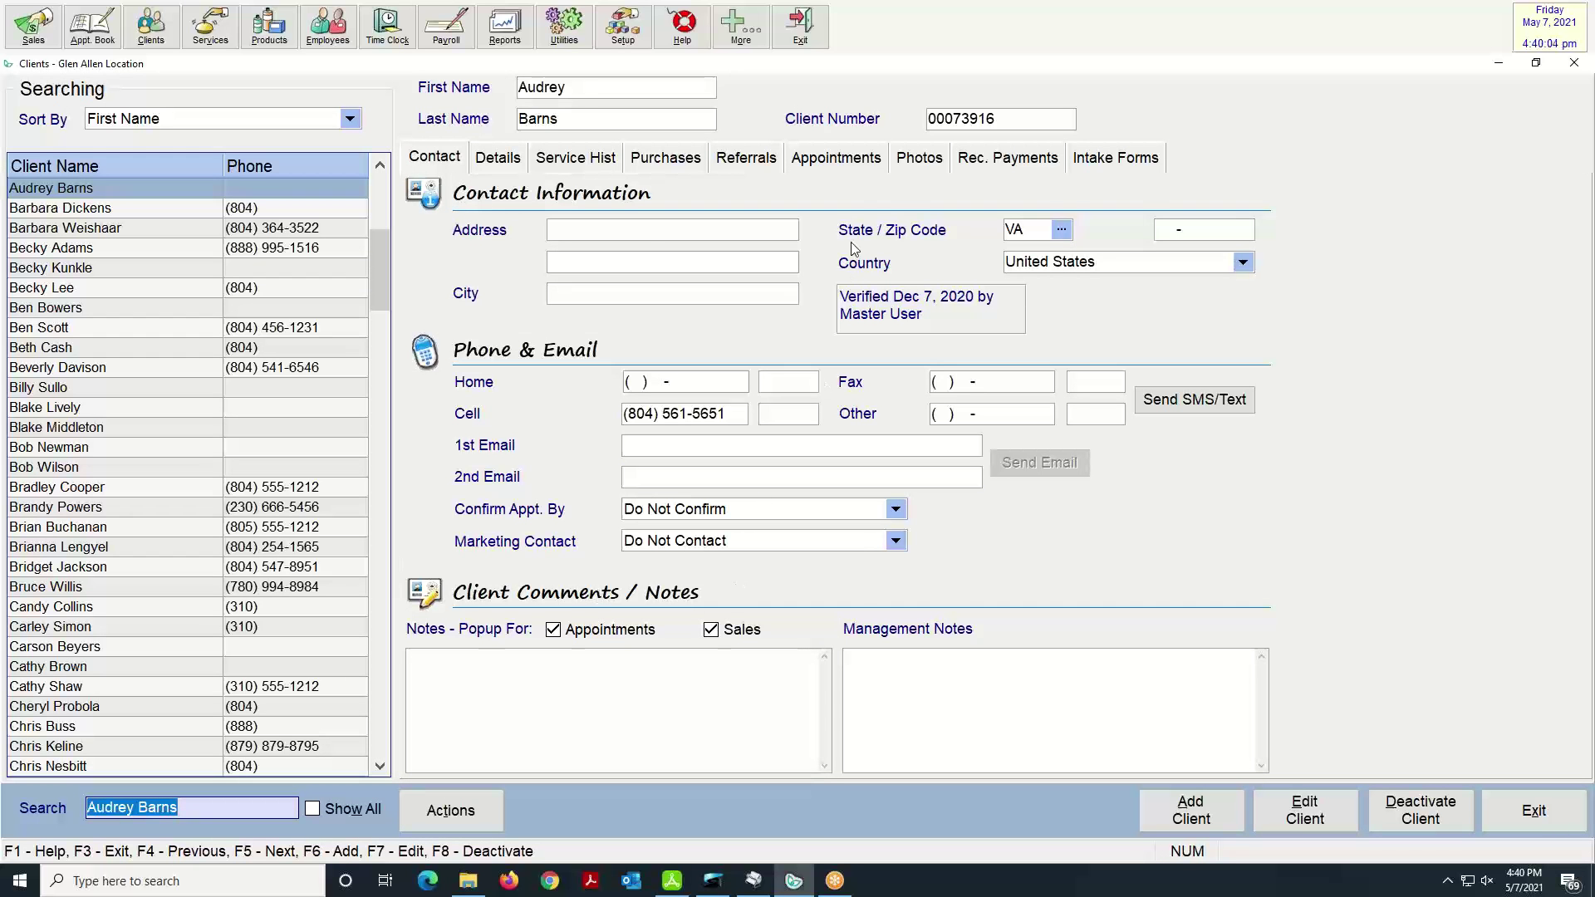
left_click(917, 166)
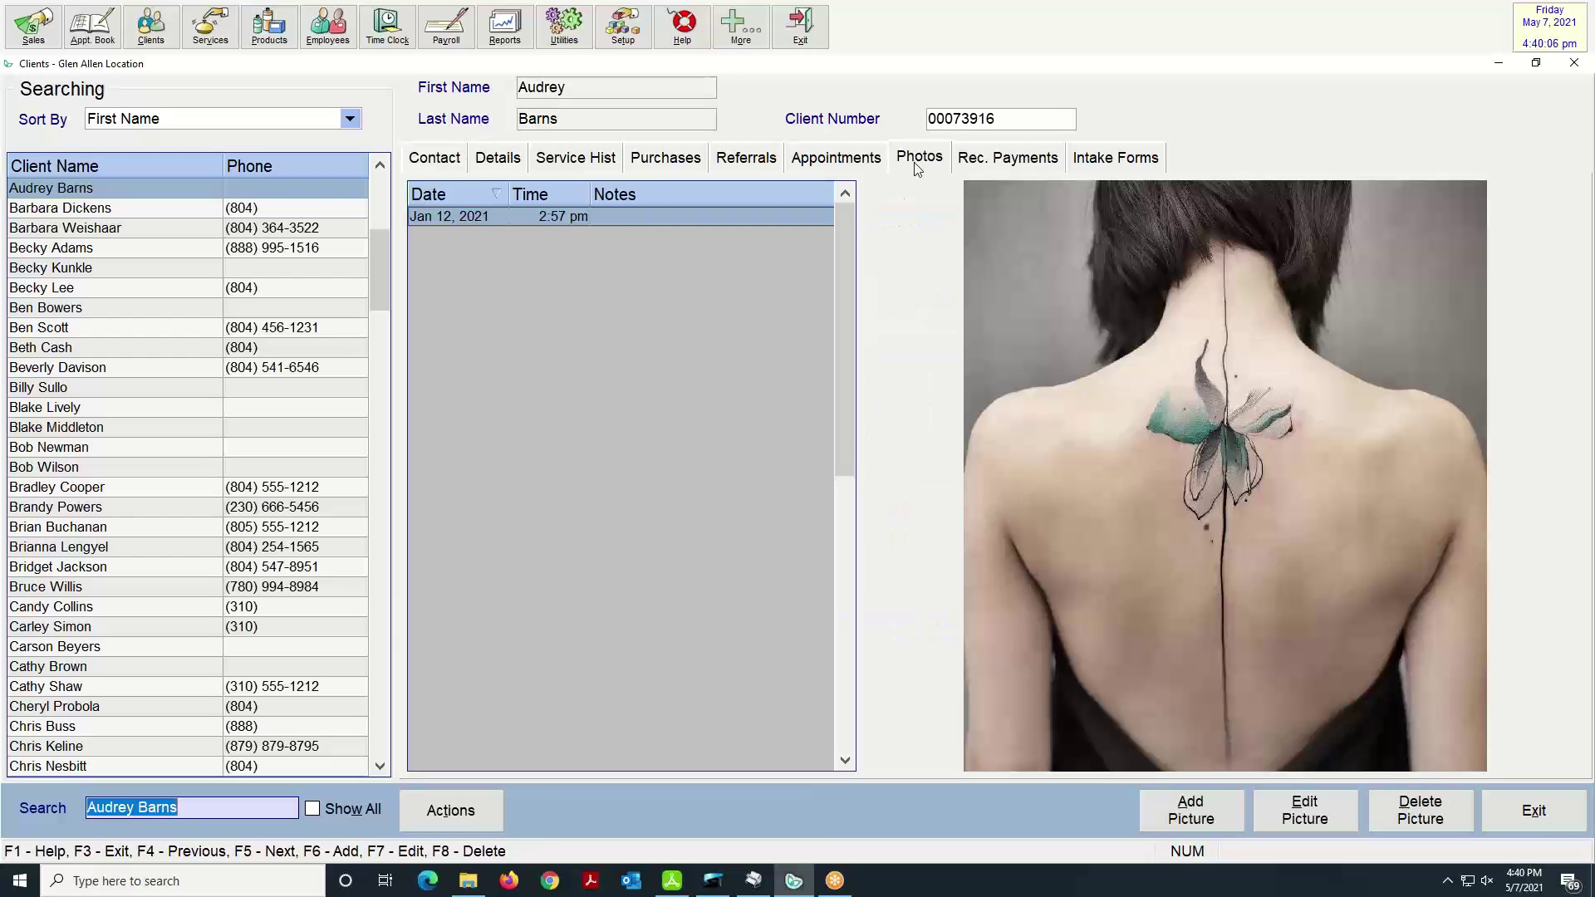
left_click(1533, 810)
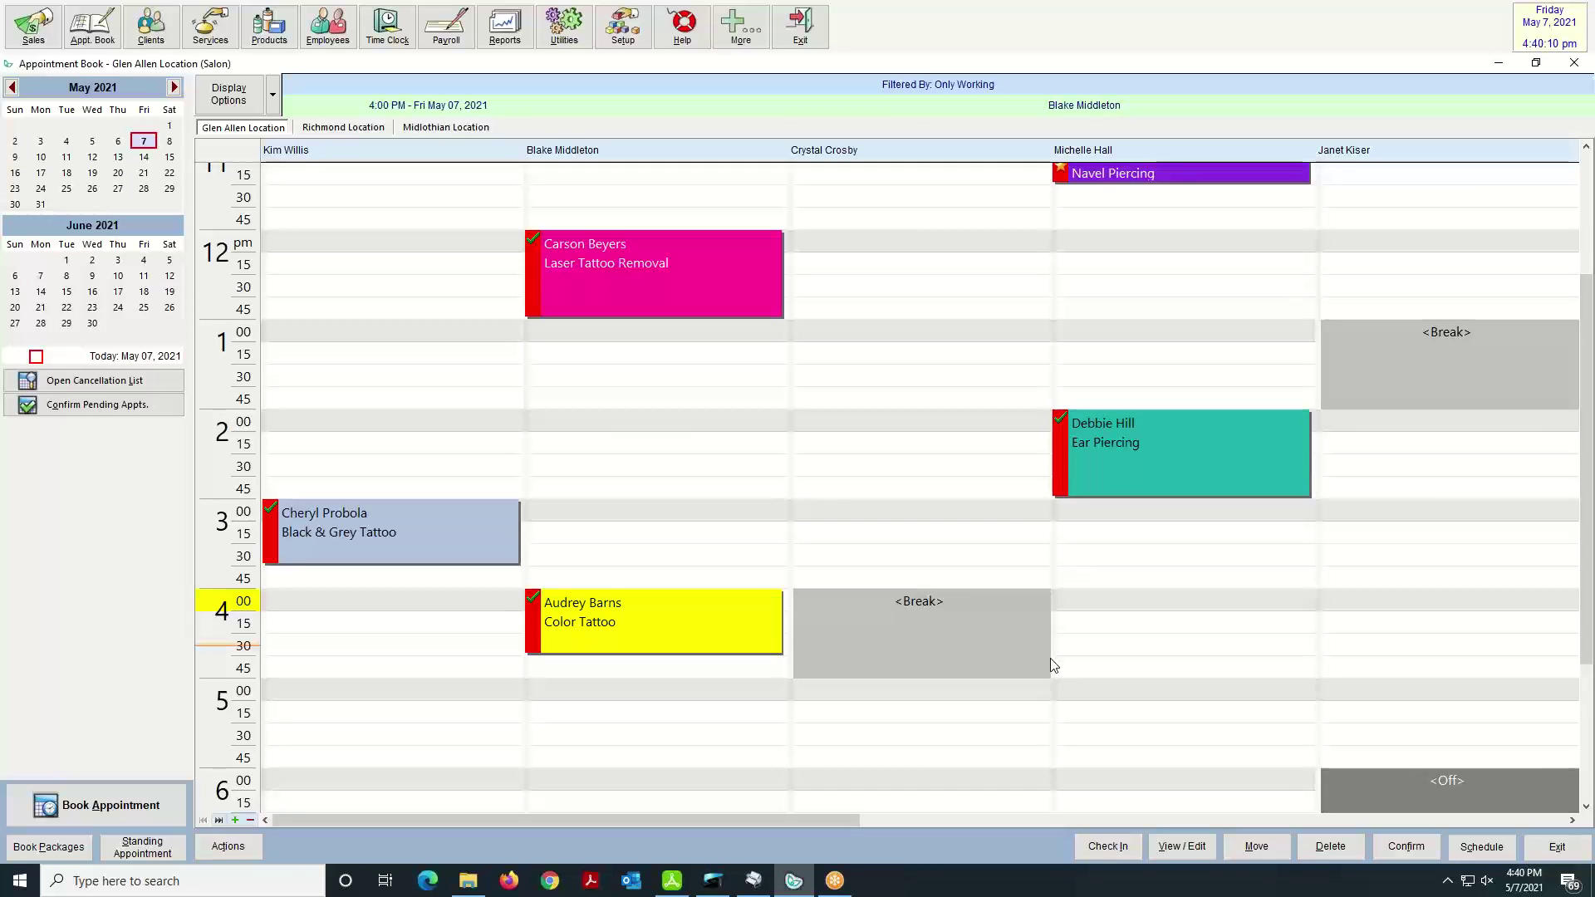
- Check in the clients for the 12:00 PM Laser Tattoo Removal and the 11:00 AM Navel Piercing appointments
left_click(594, 281)
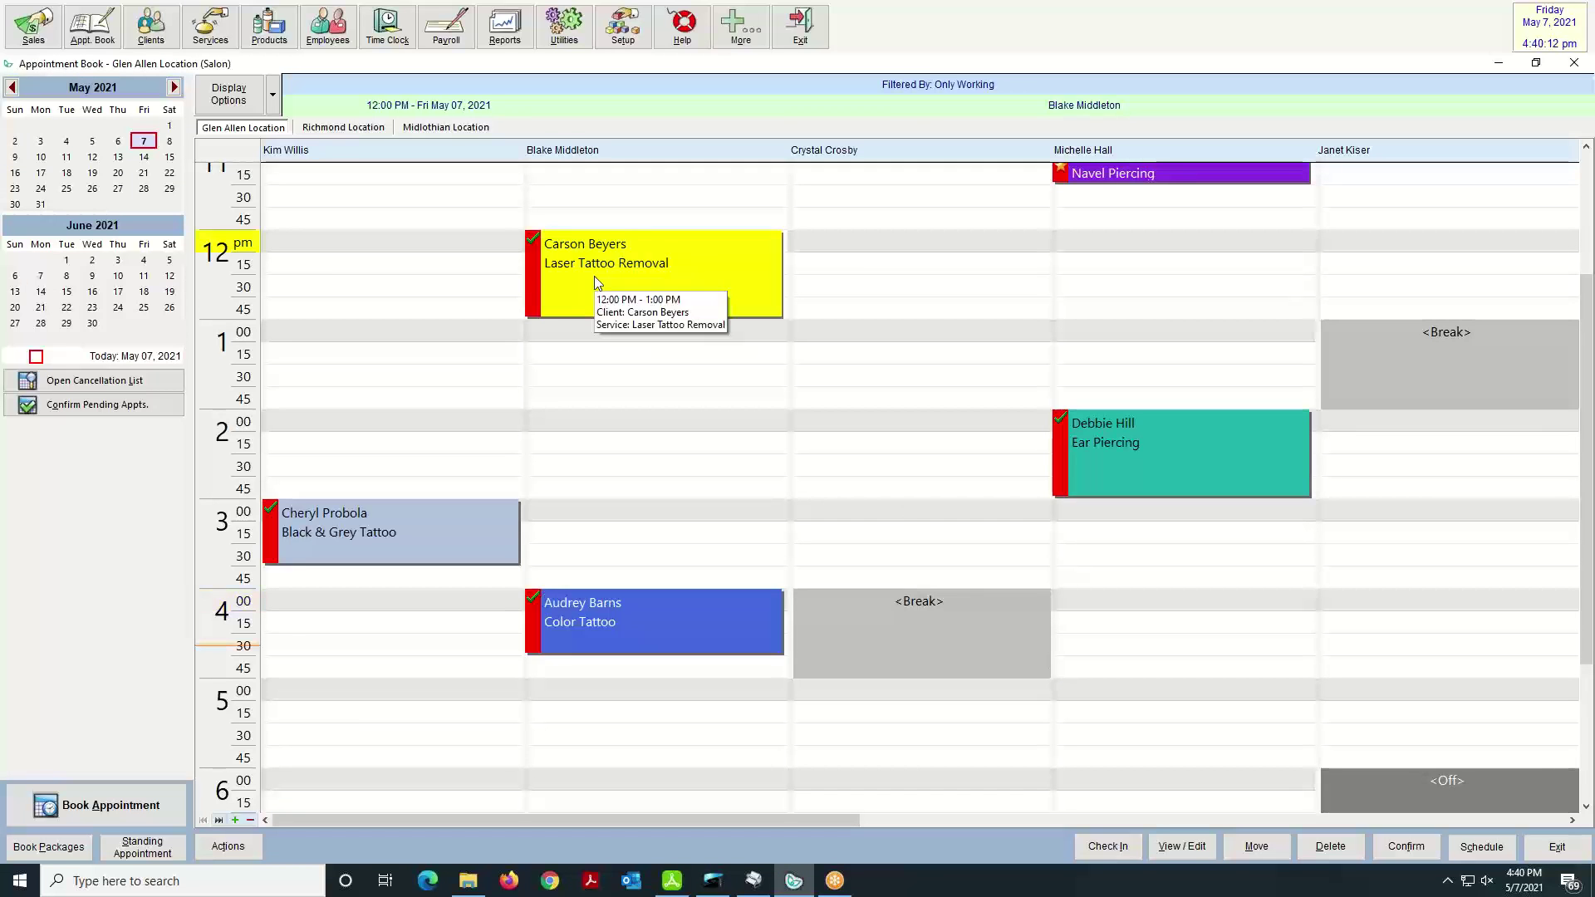
left_click(1107, 846)
scroll(997, 639, "up", 1)
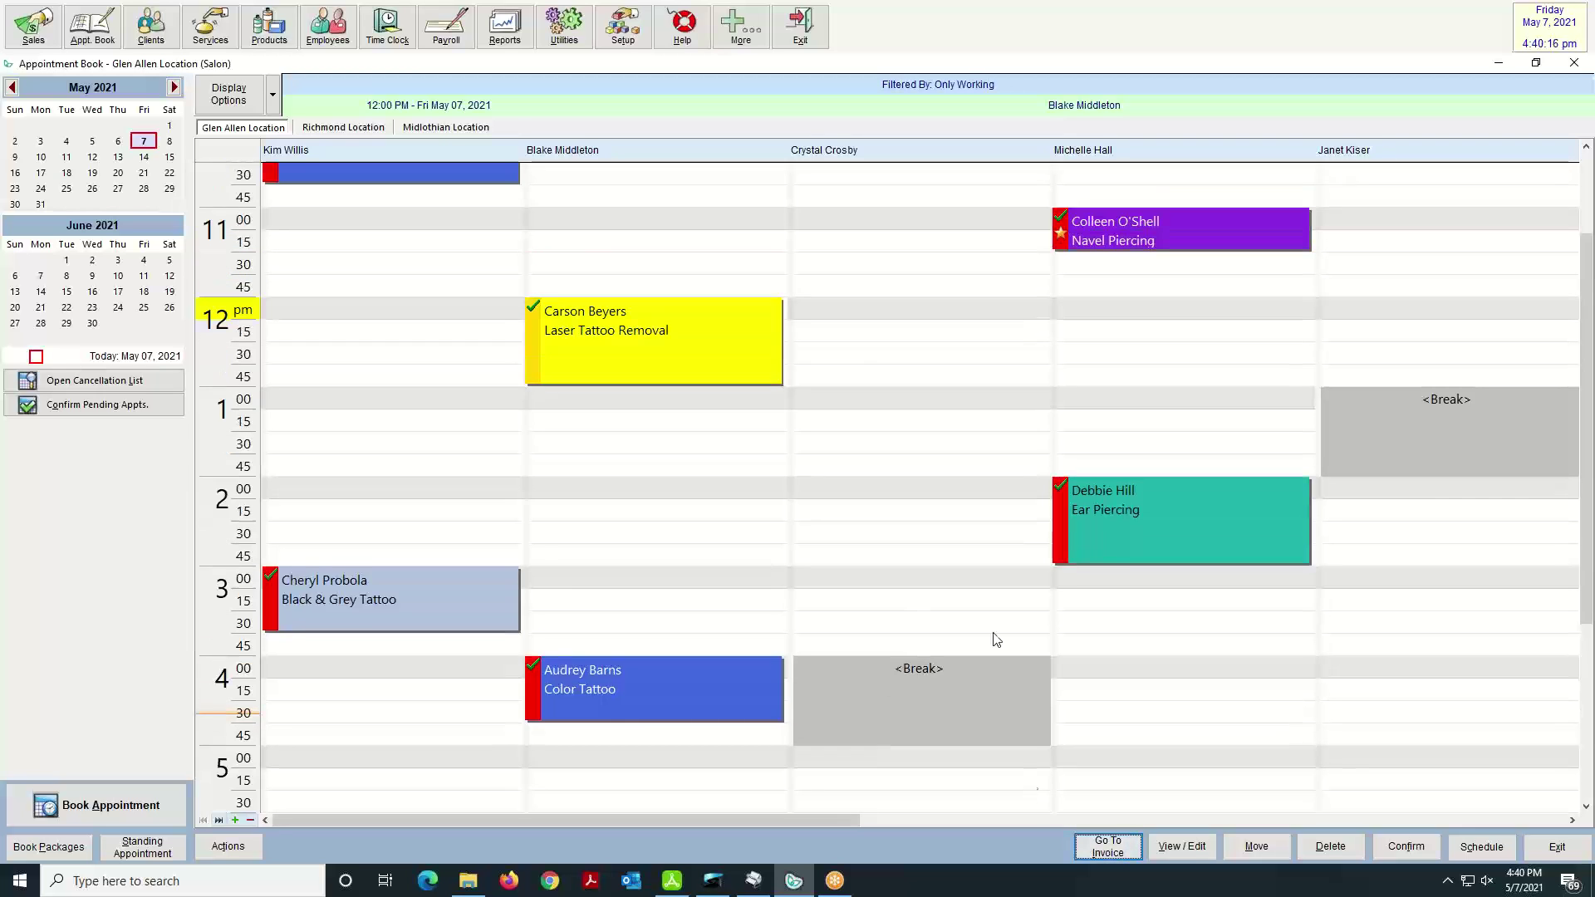
left_click(1079, 234)
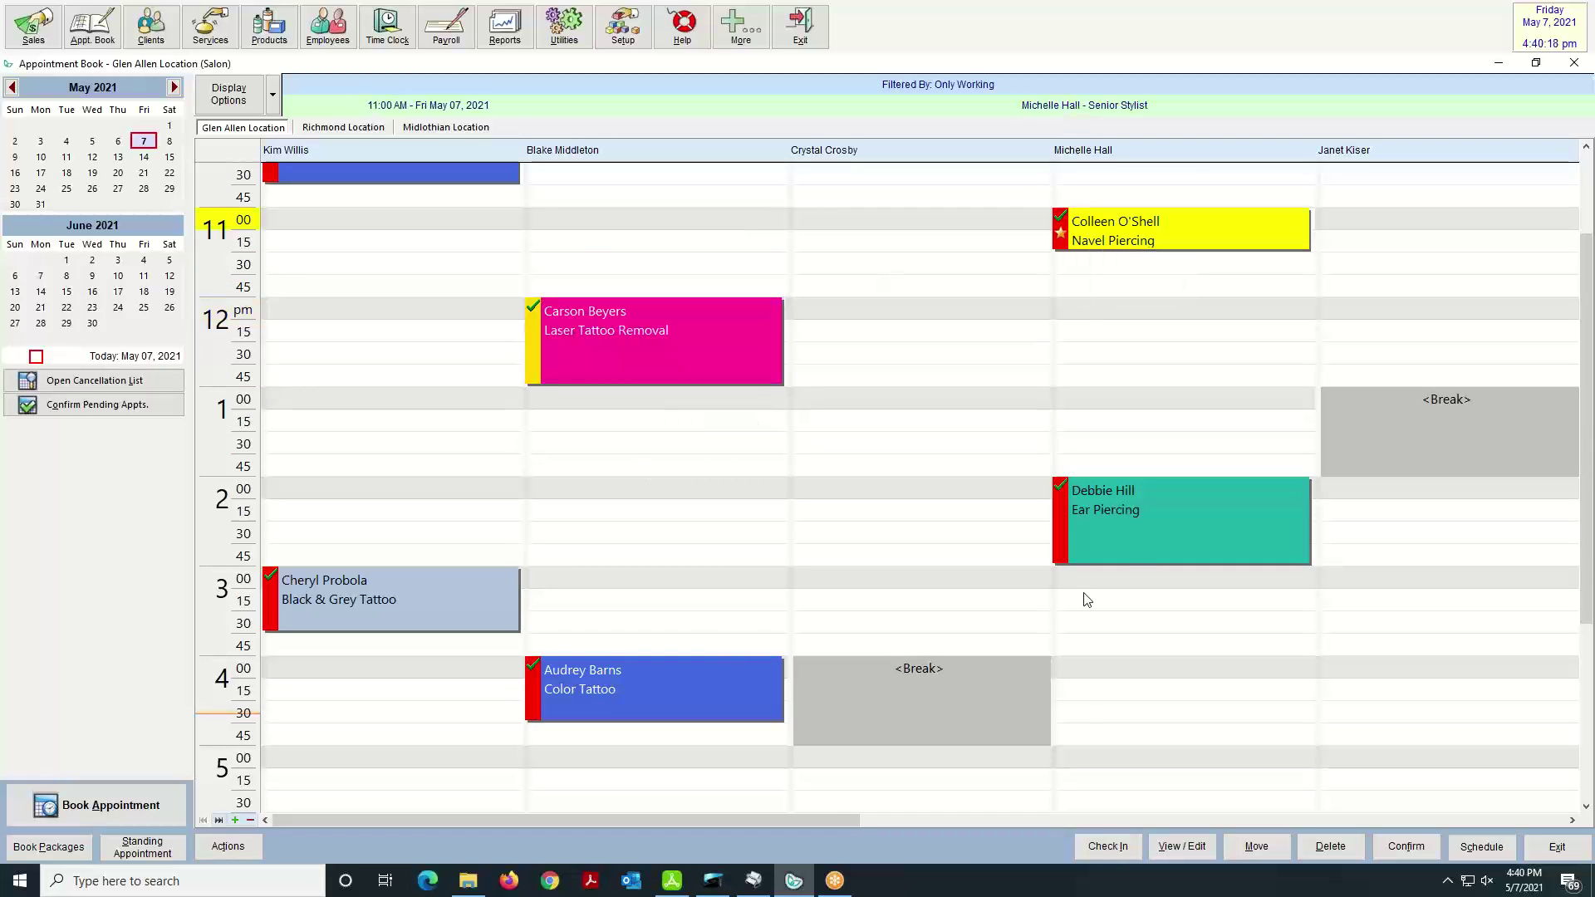
left_click(1107, 846)
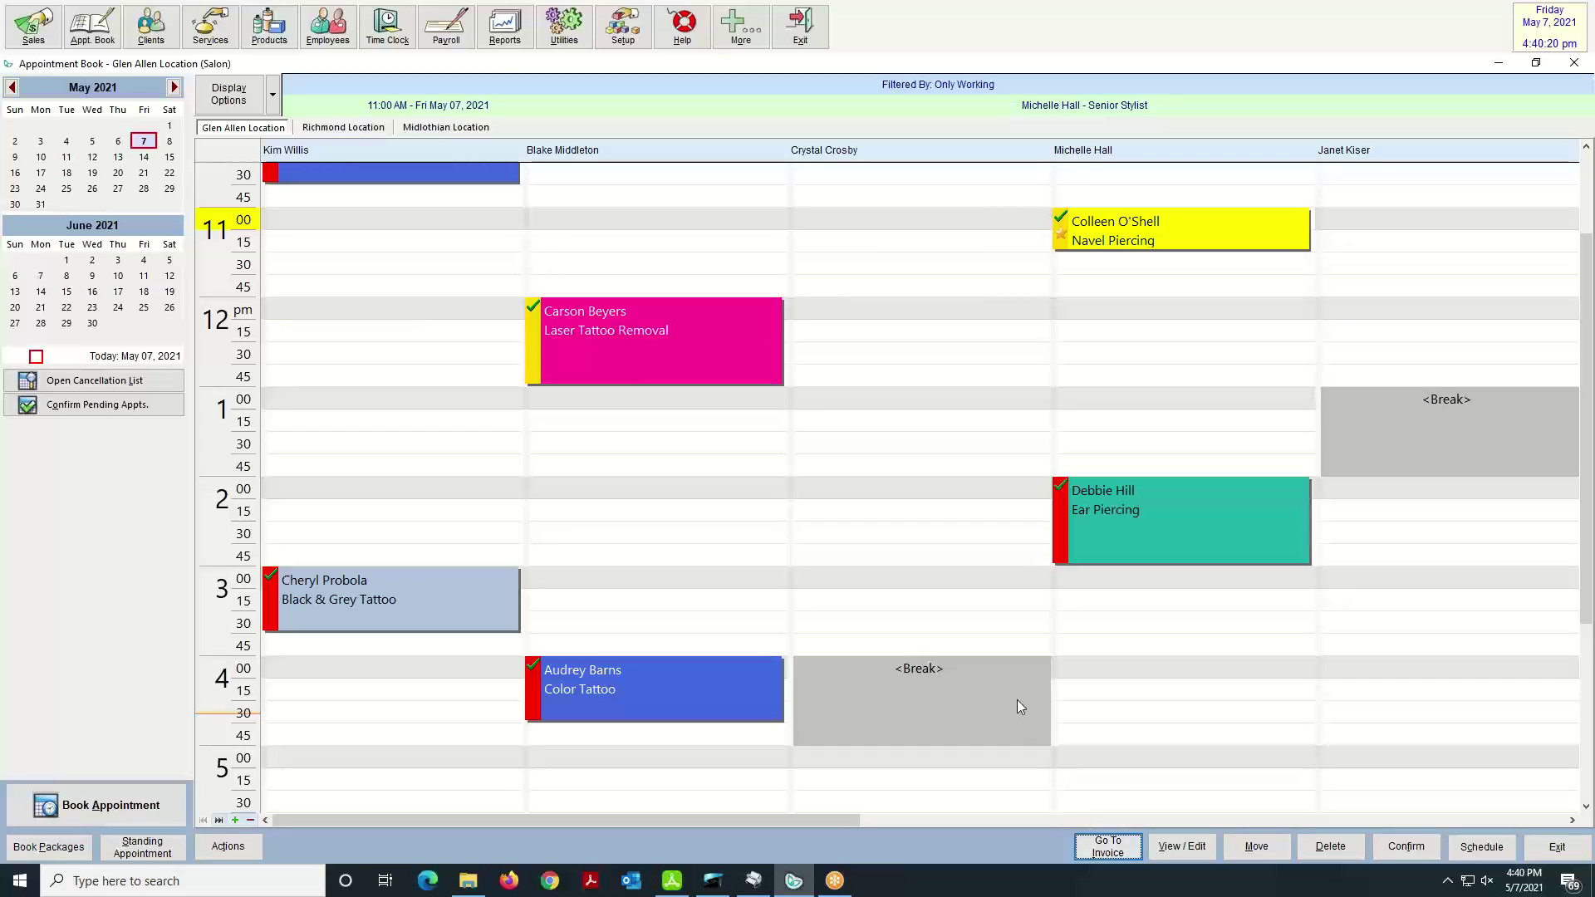
left_click(1194, 696)
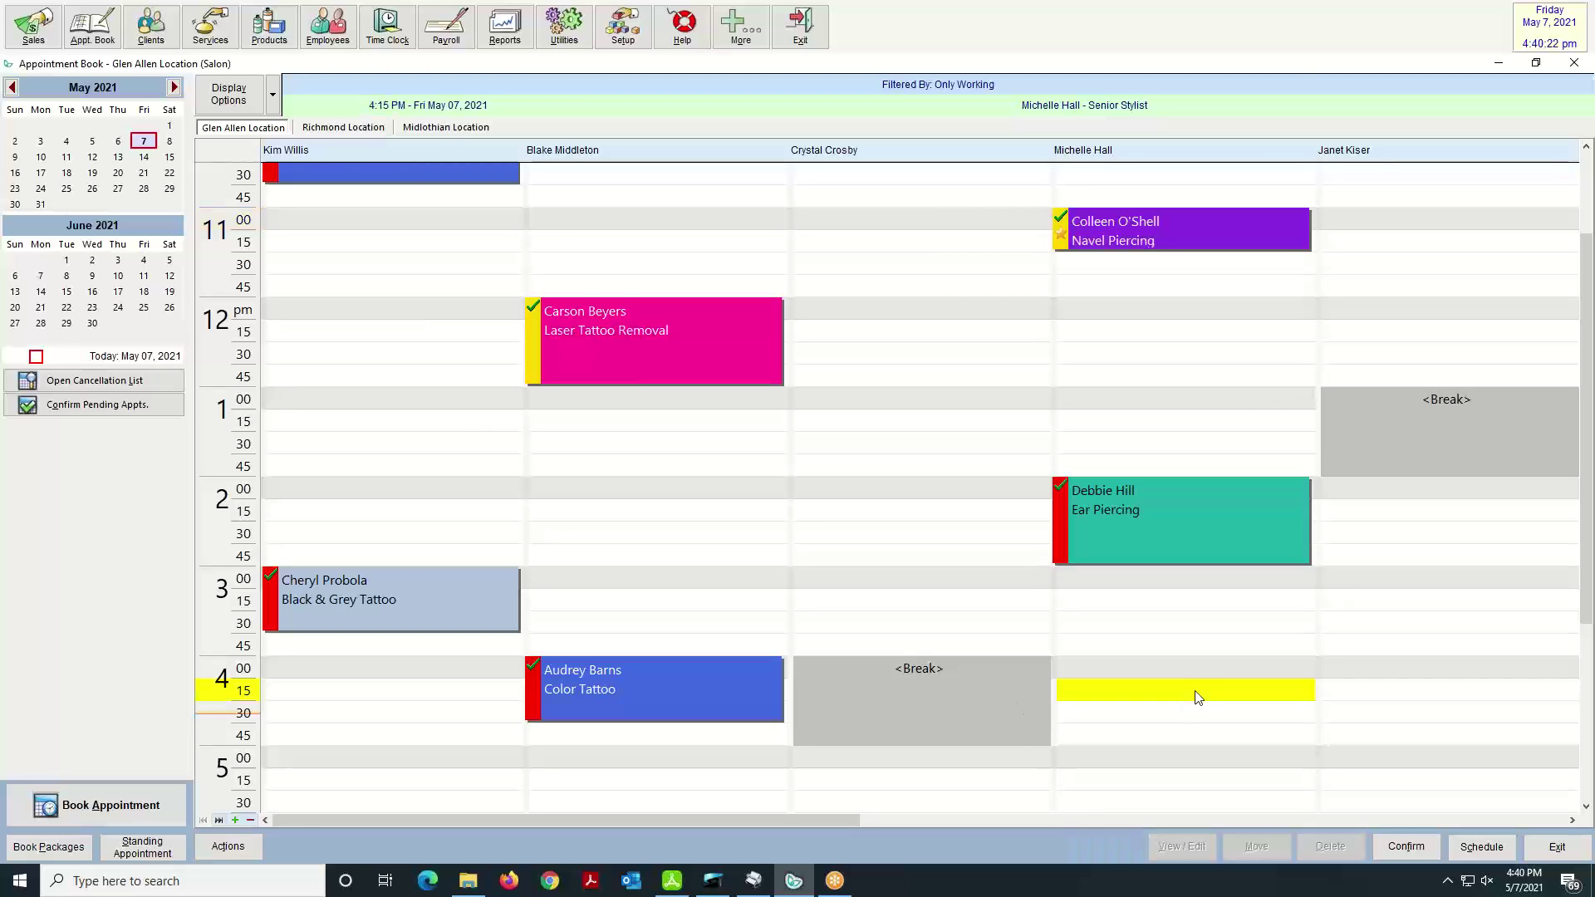
scroll(1205, 708, "up", 2)
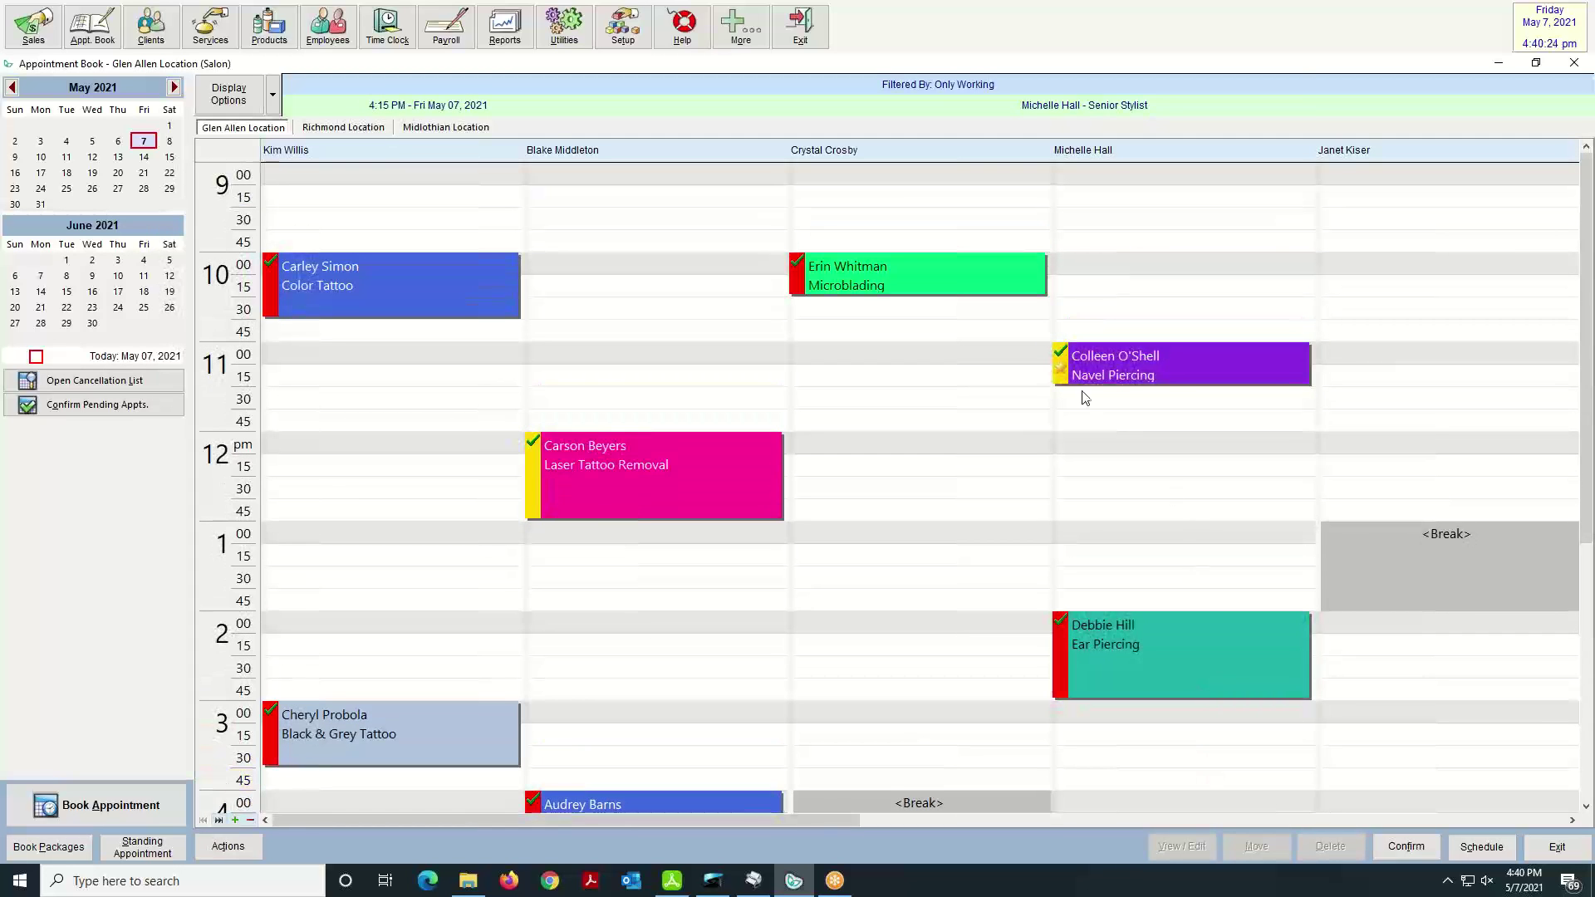
mouse_move(539, 470)
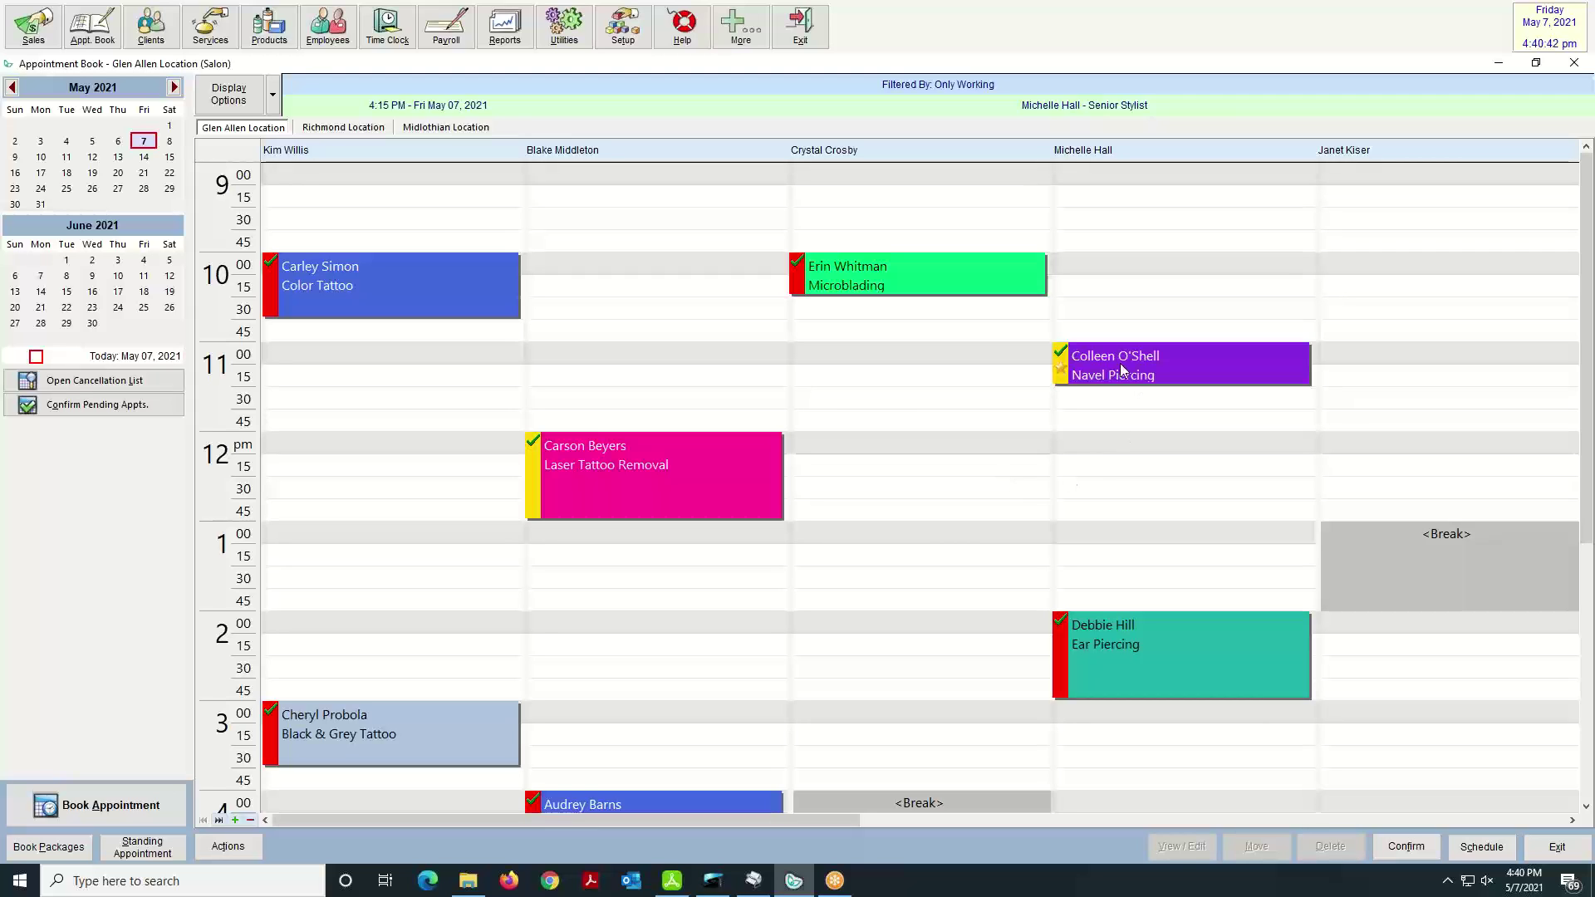
mouse_move(1086, 351)
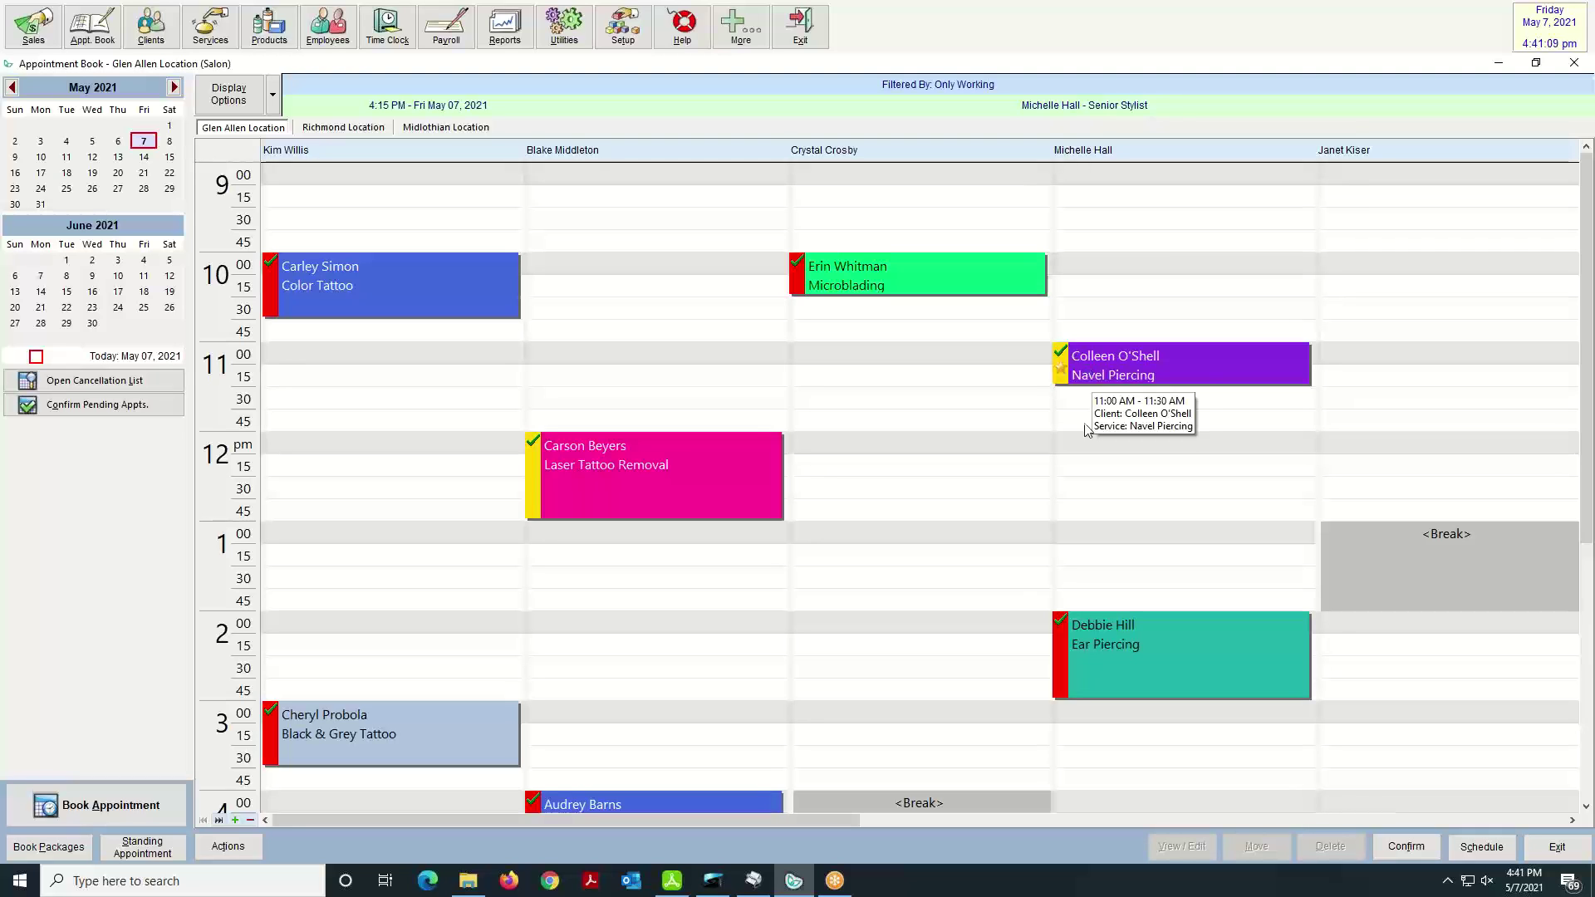
- Open the invoice for the checked-in 12:00 PM Laser Tattoo Removal appointment and proceed to its payment options
scroll(986, 594, "down", 2)
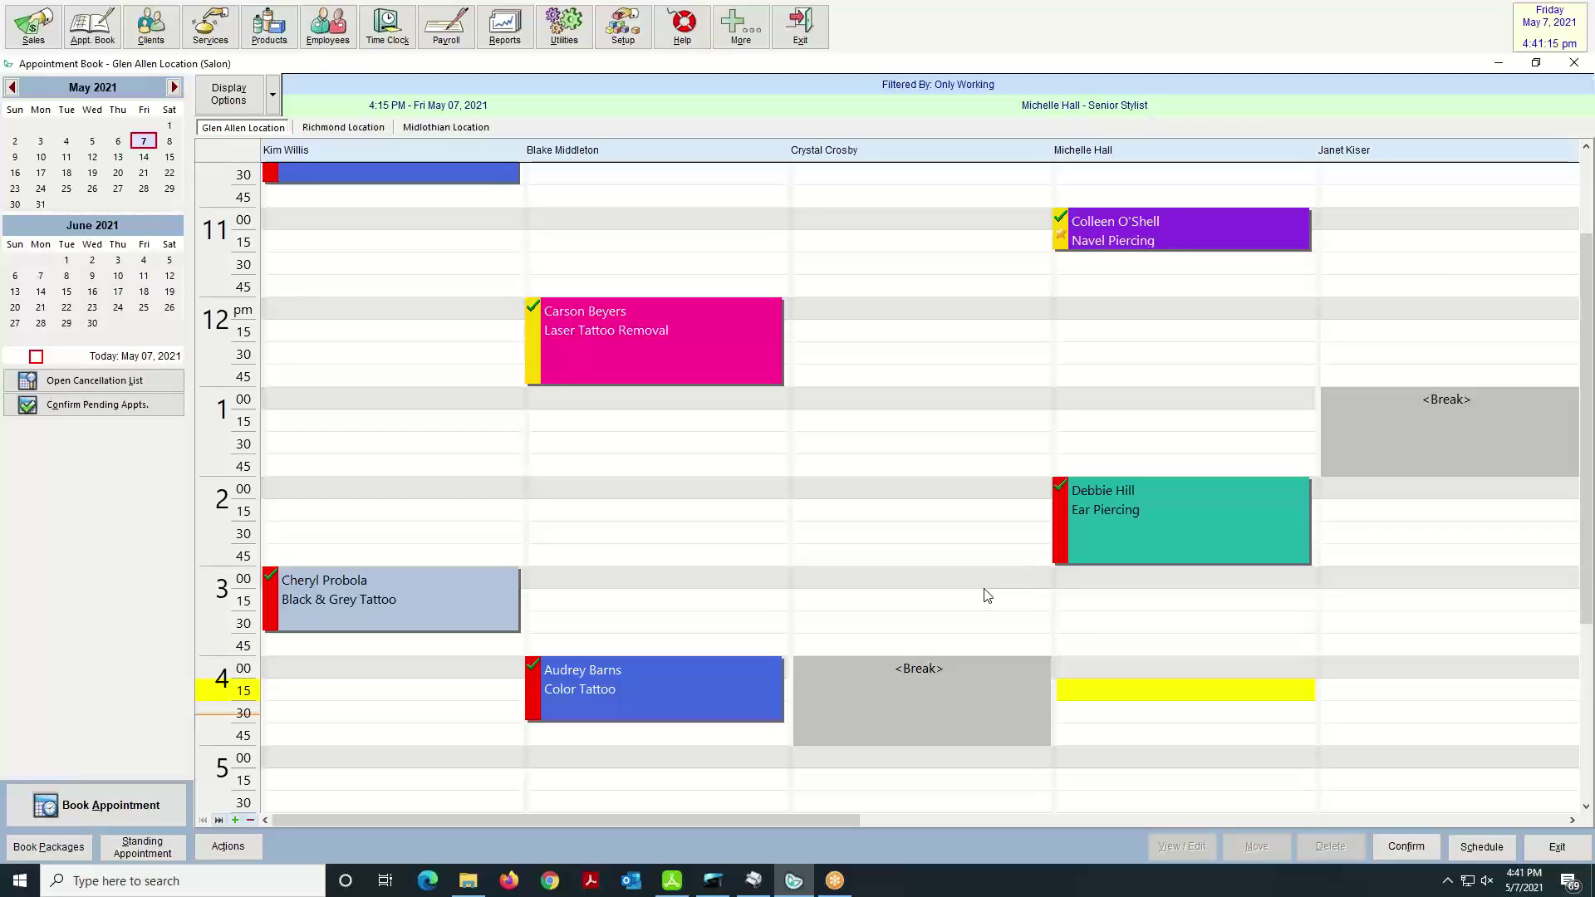
left_click(620, 336)
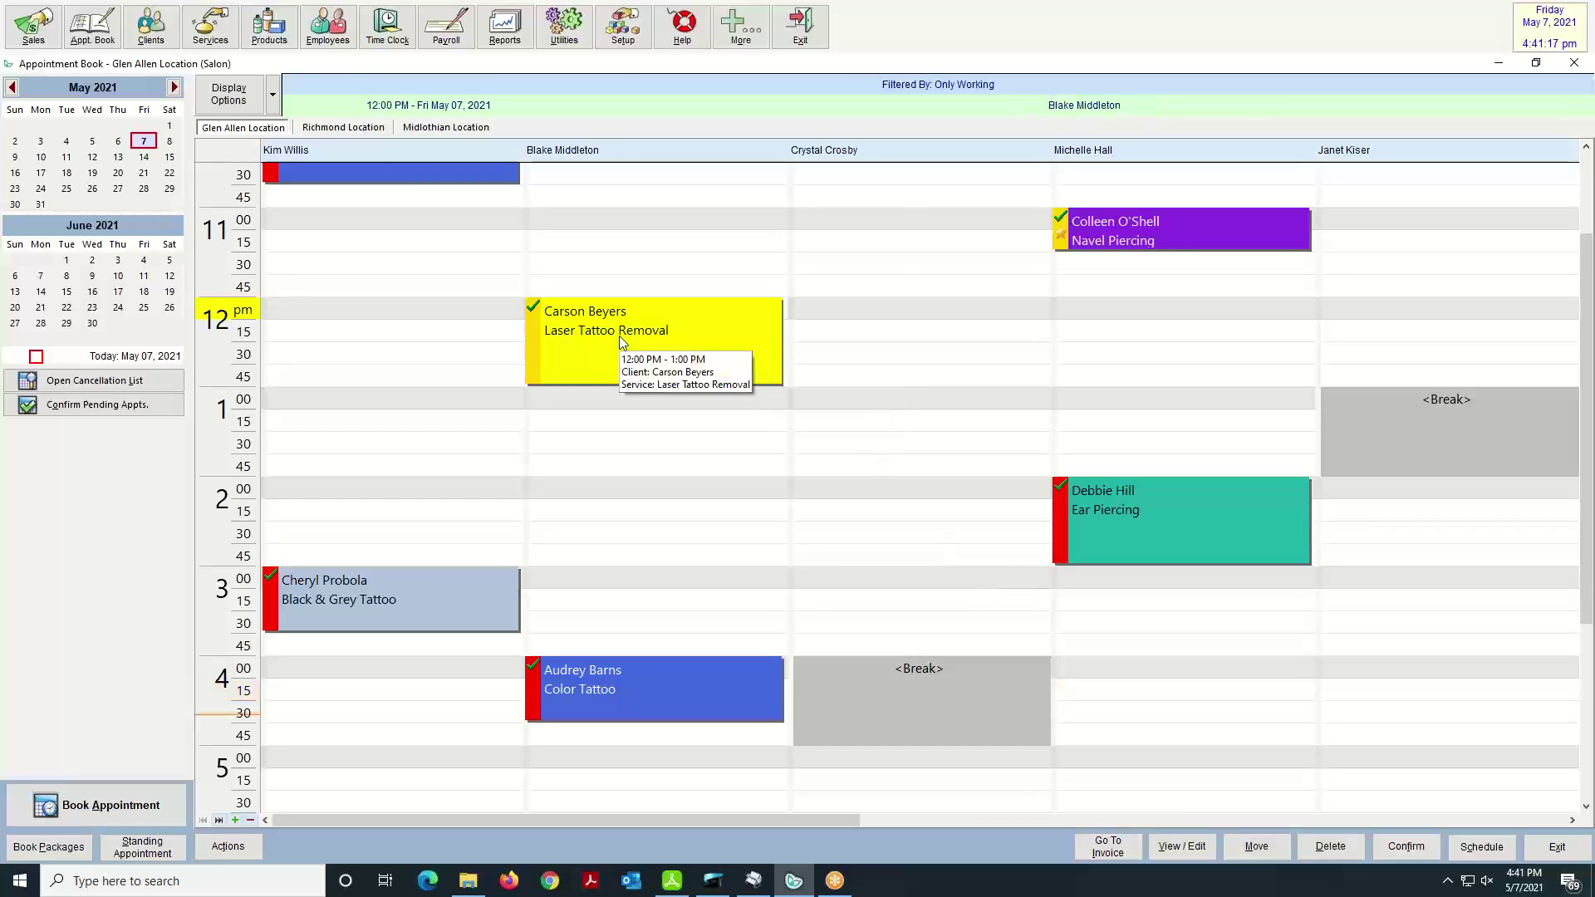
left_click(1097, 837)
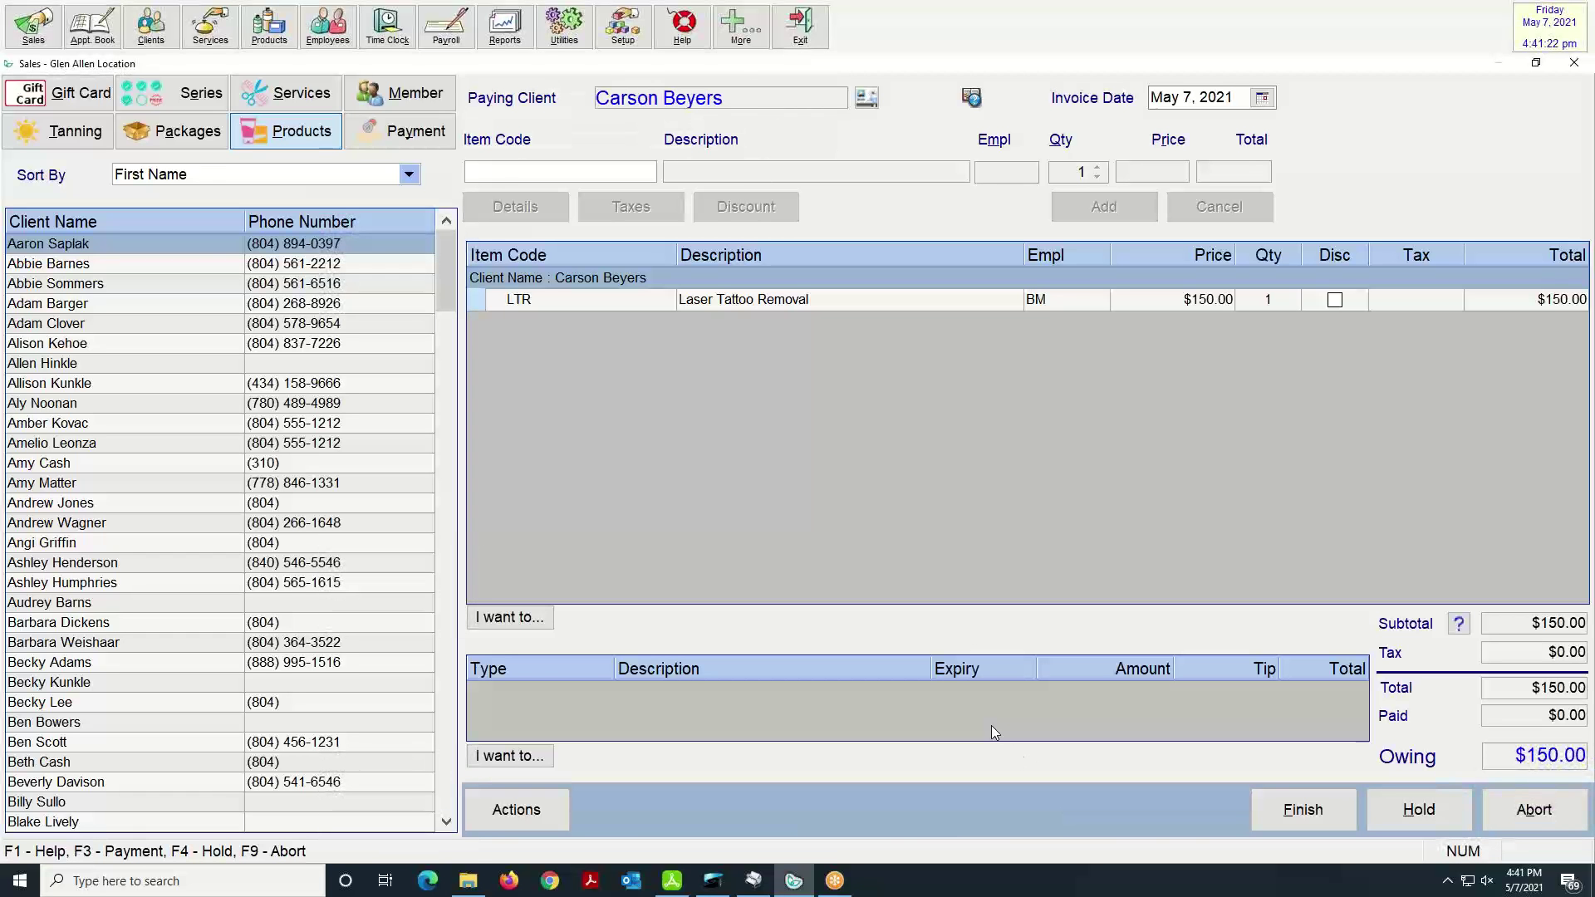
left_click(1016, 534)
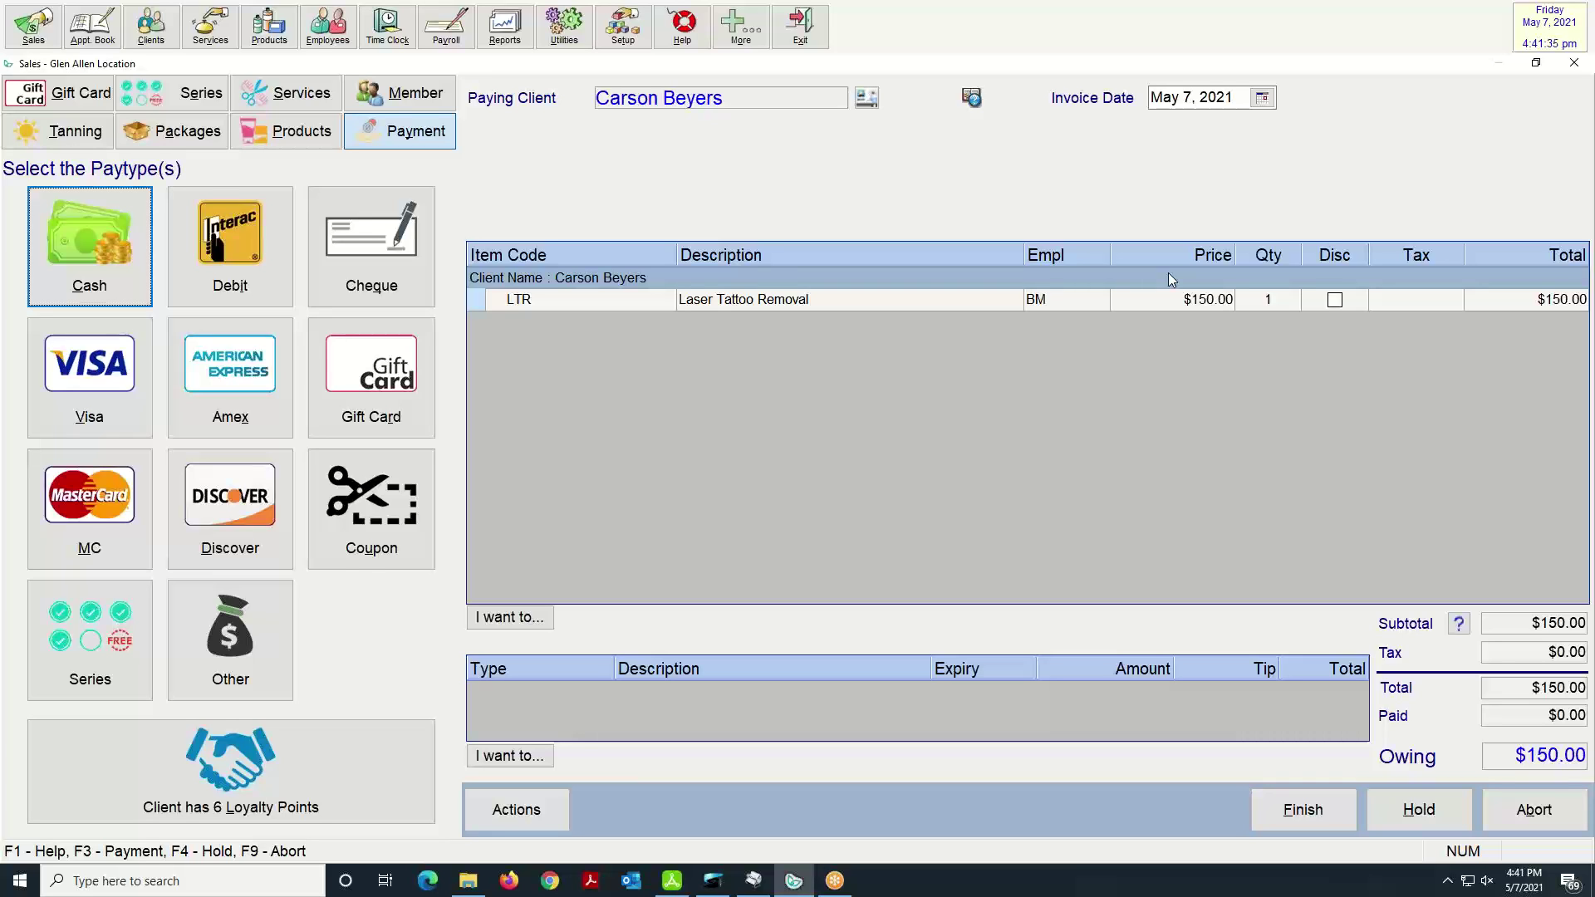
- Set the price of the Laser Tattoo Removal line on the invoice to $250
double_click(1214, 301)
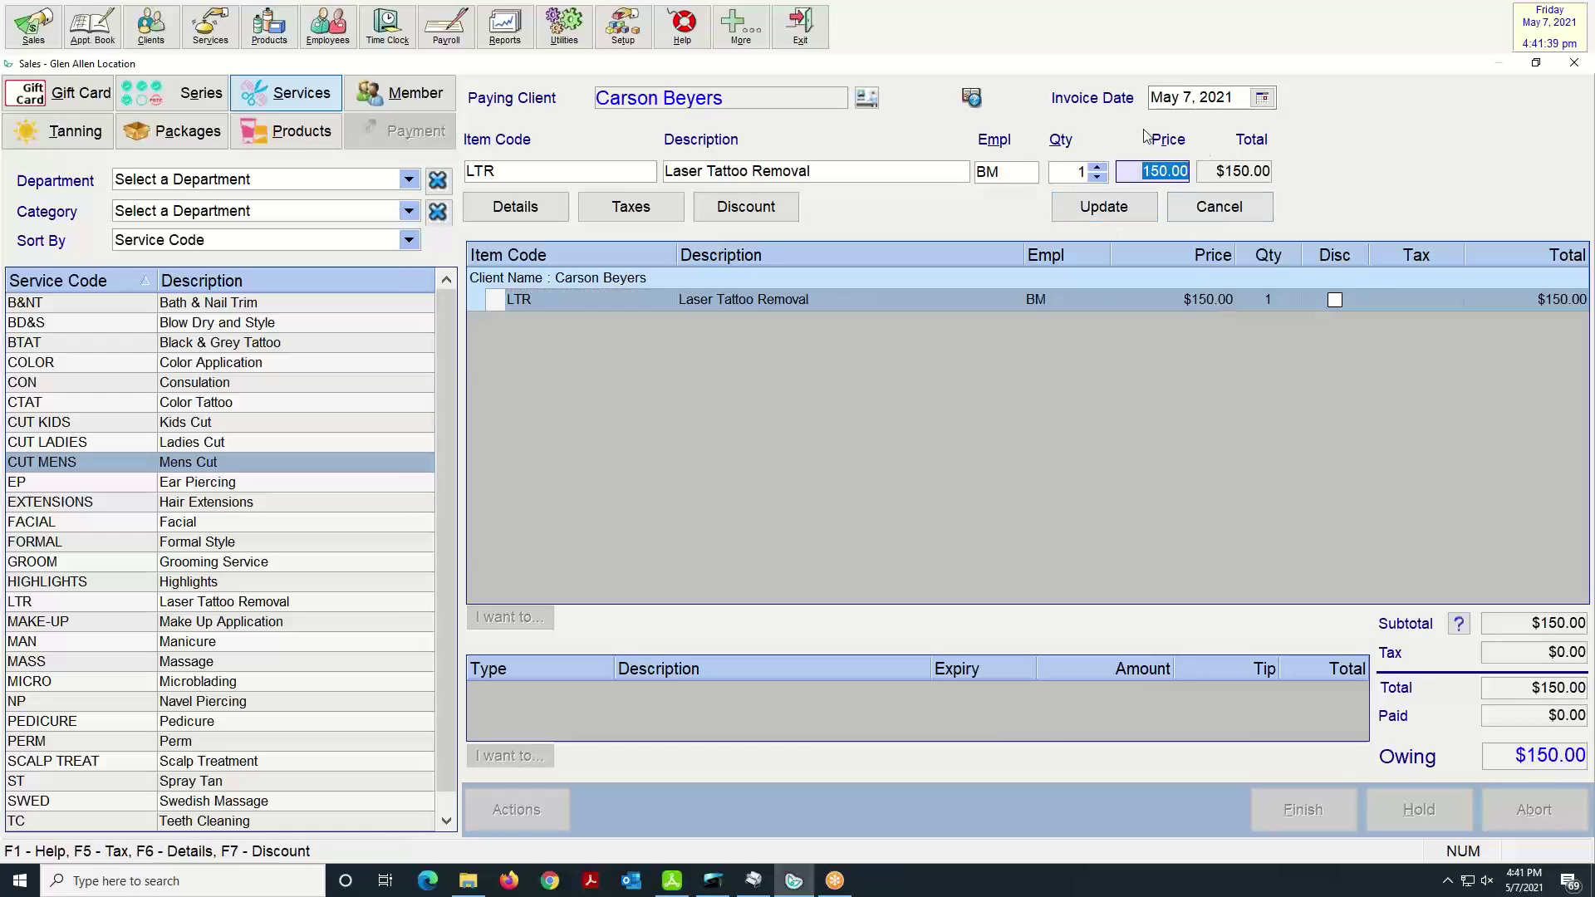
type("250")
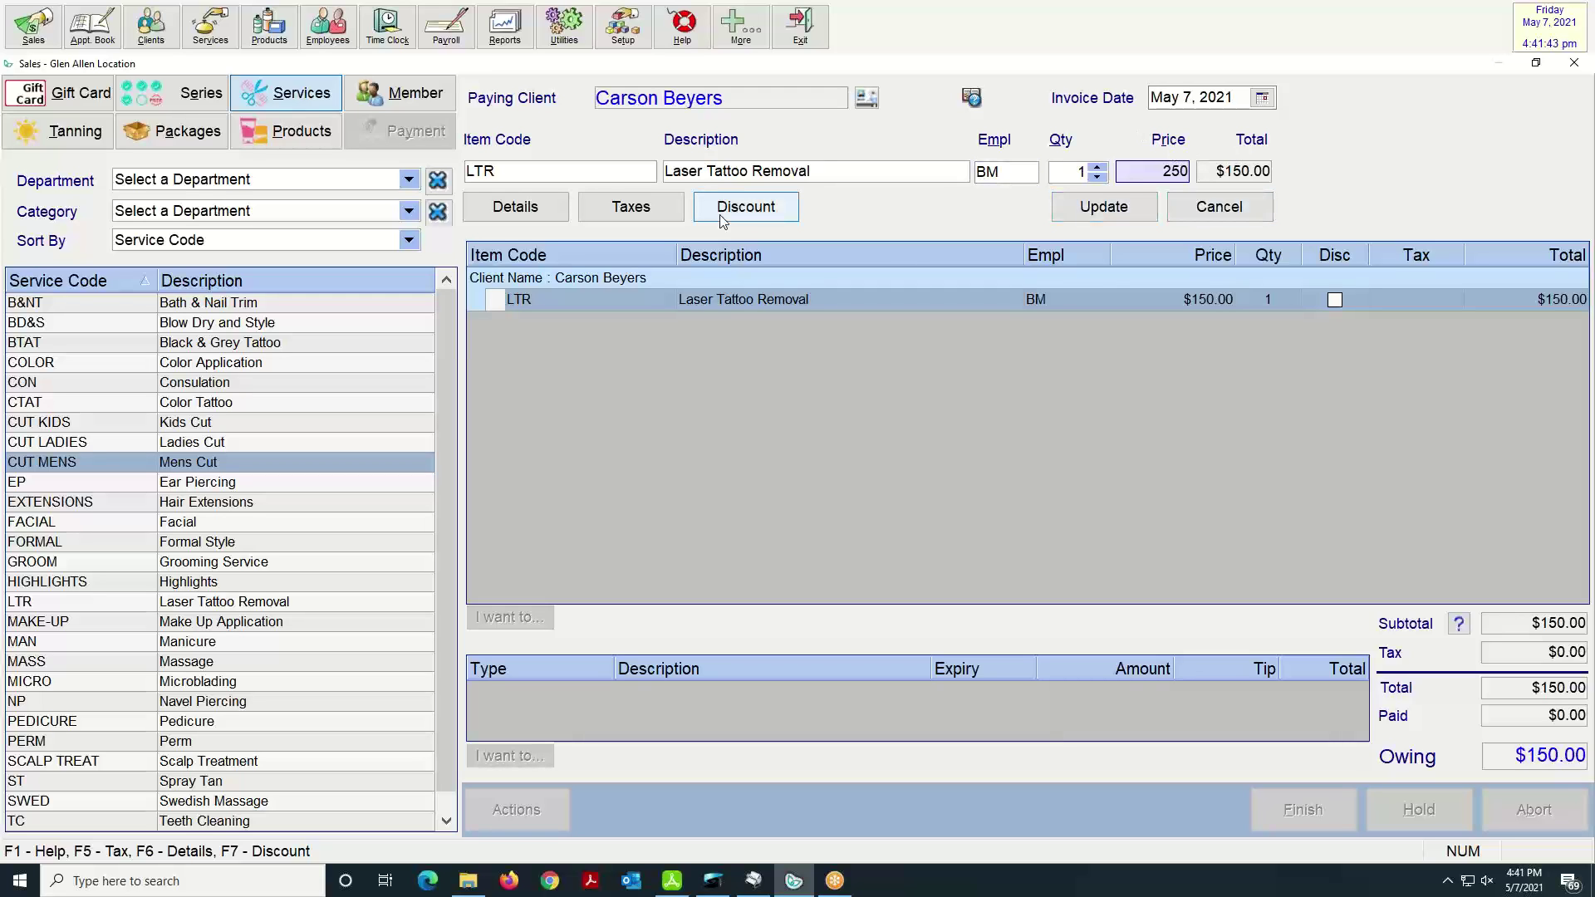
left_click(1083, 211)
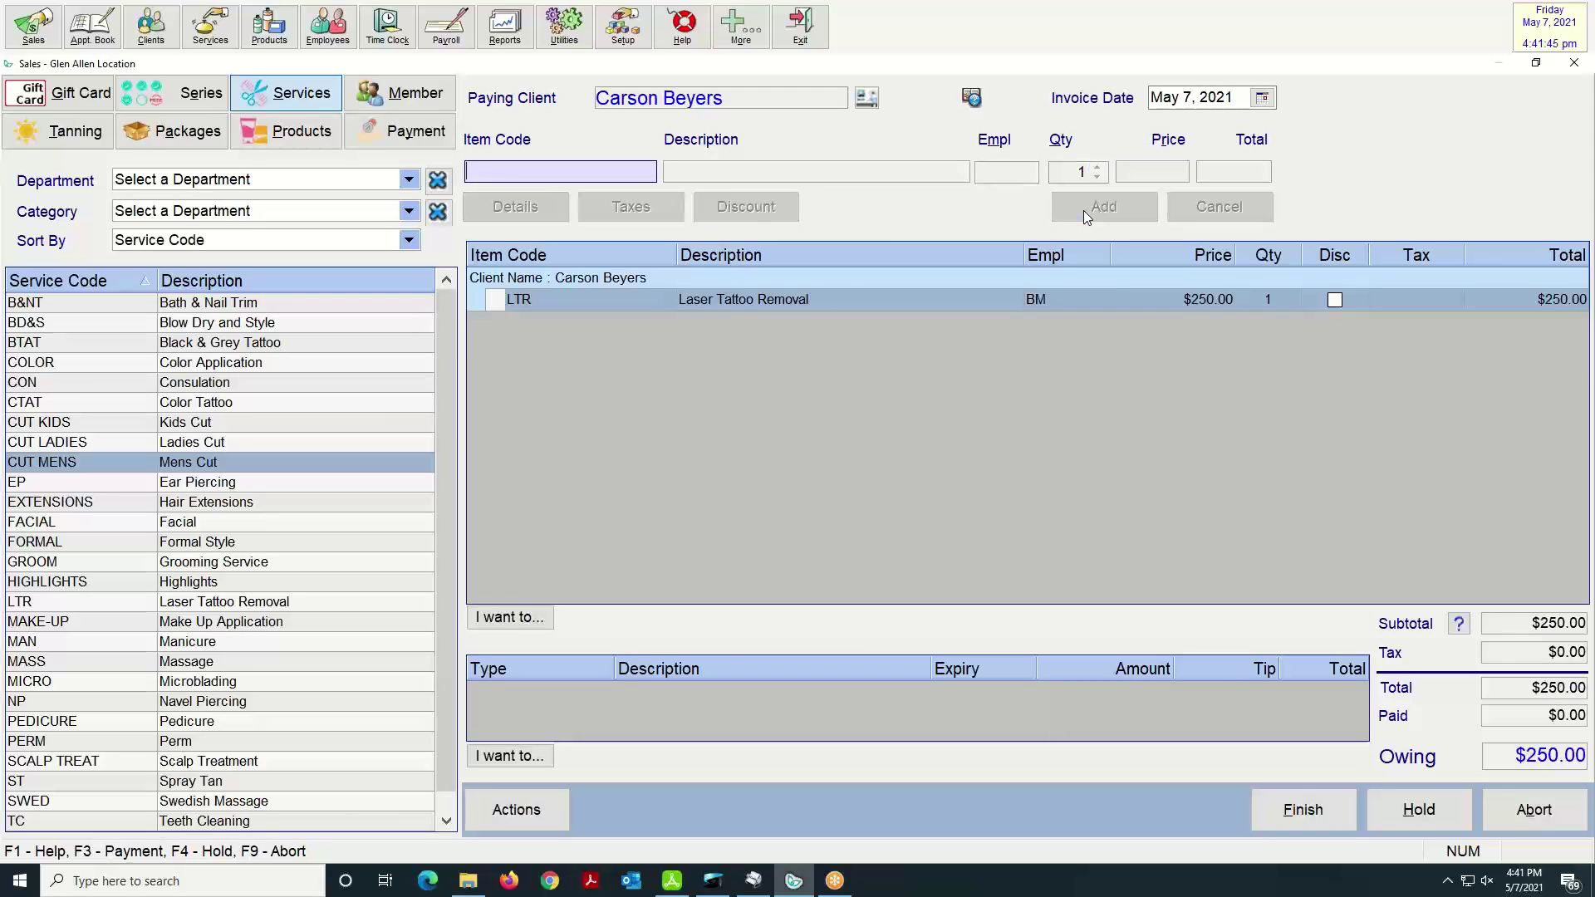
- Add the 14g Double Gem Navel Ring and the Butterfly Shaped Stud Earrings products to the invoice
left_click(286, 137)
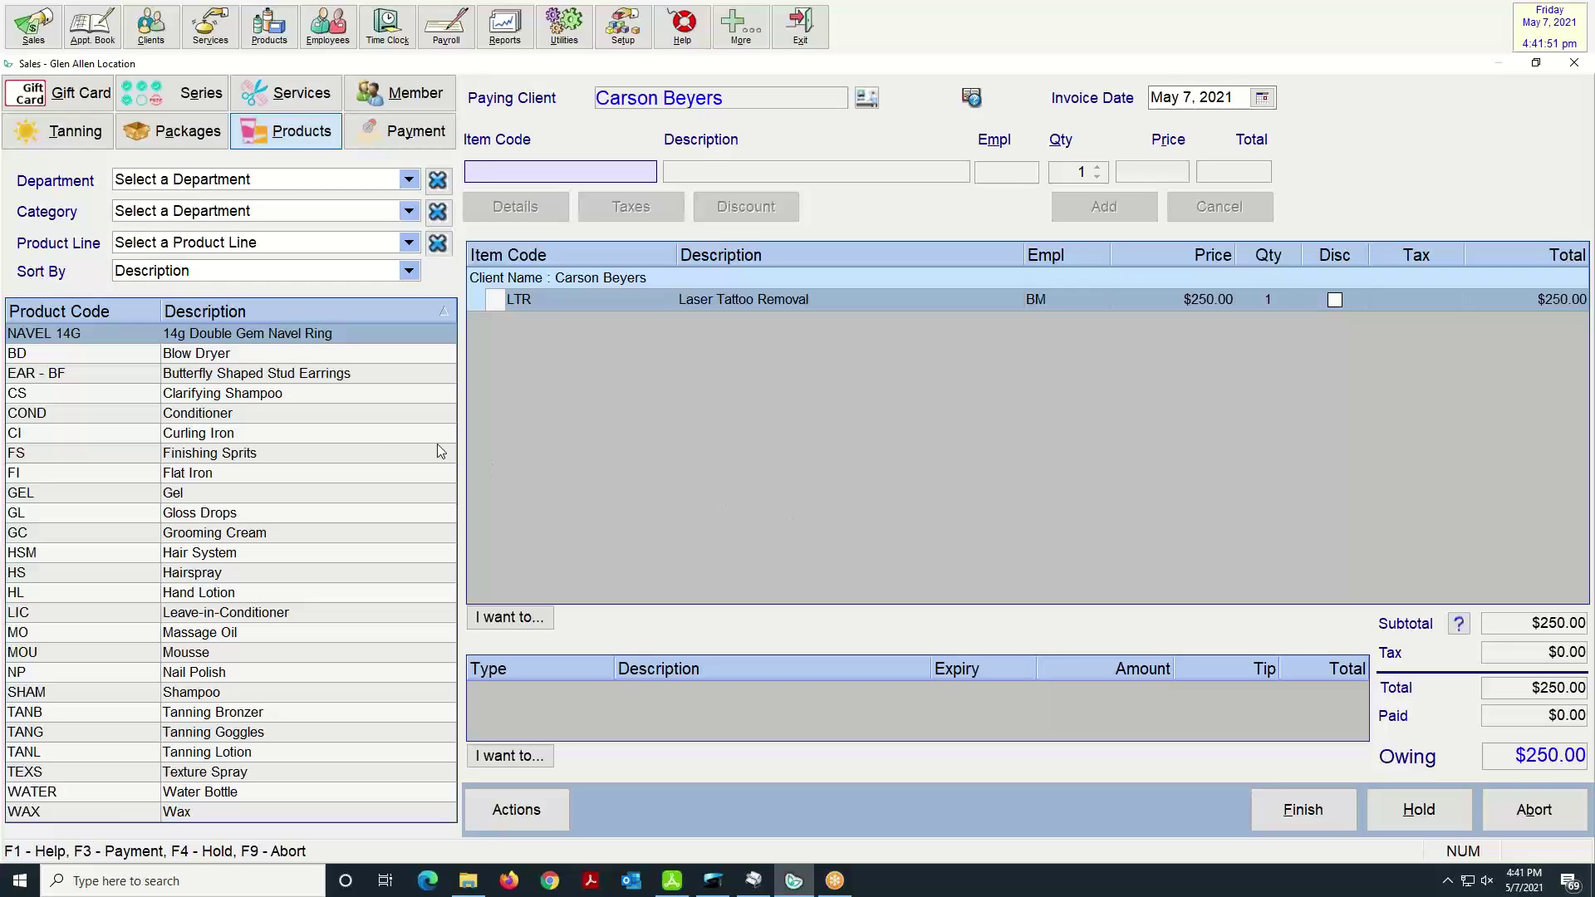
double_click(267, 334)
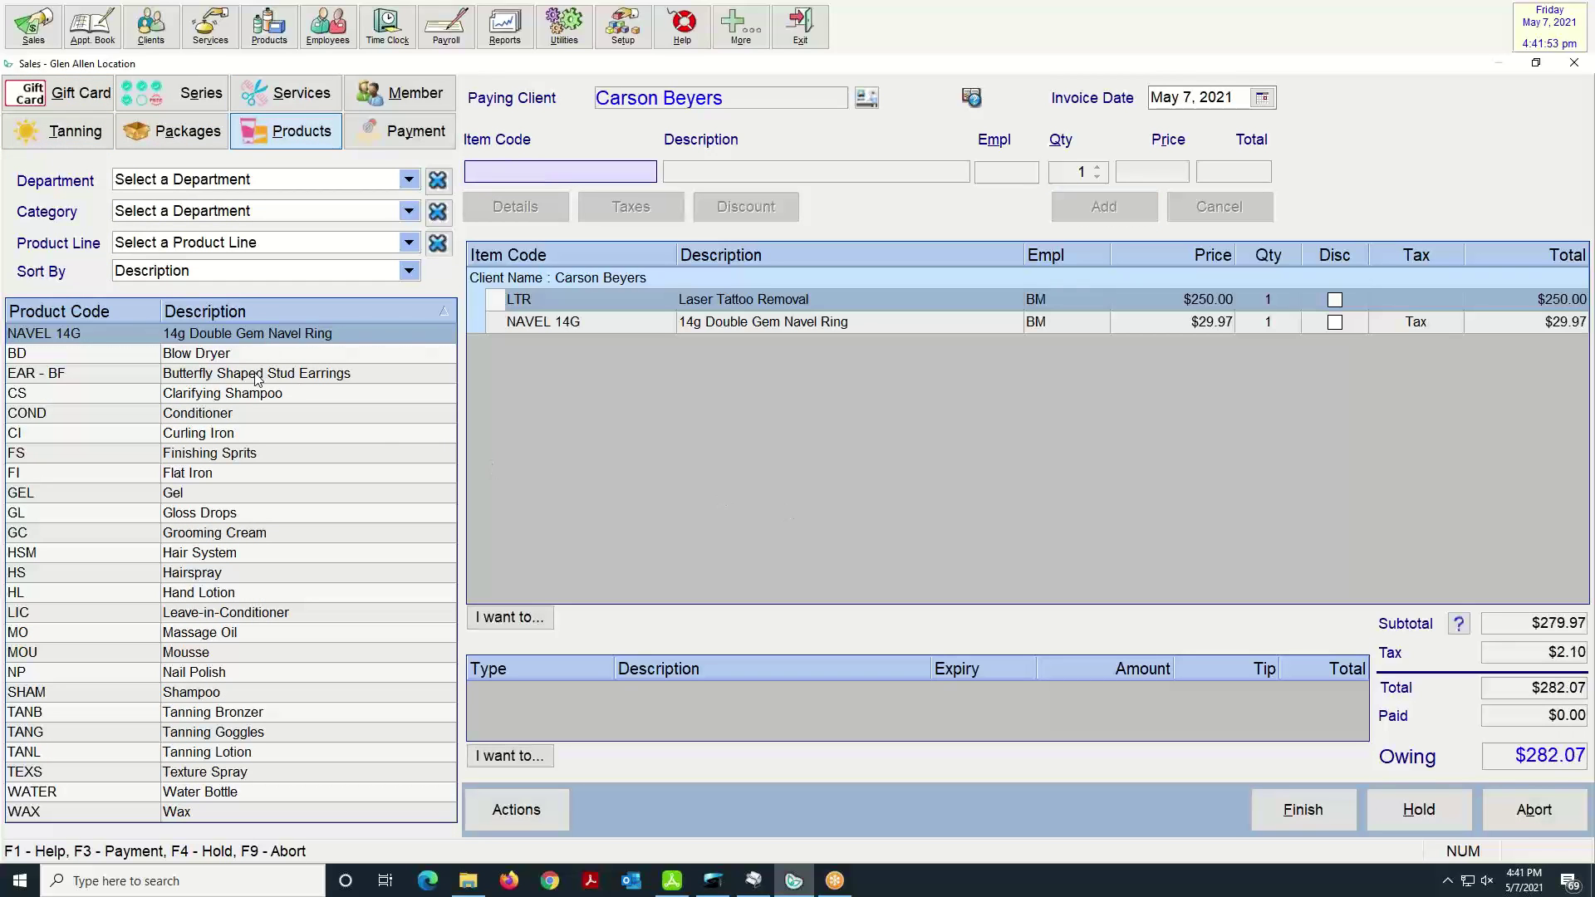
double_click(257, 375)
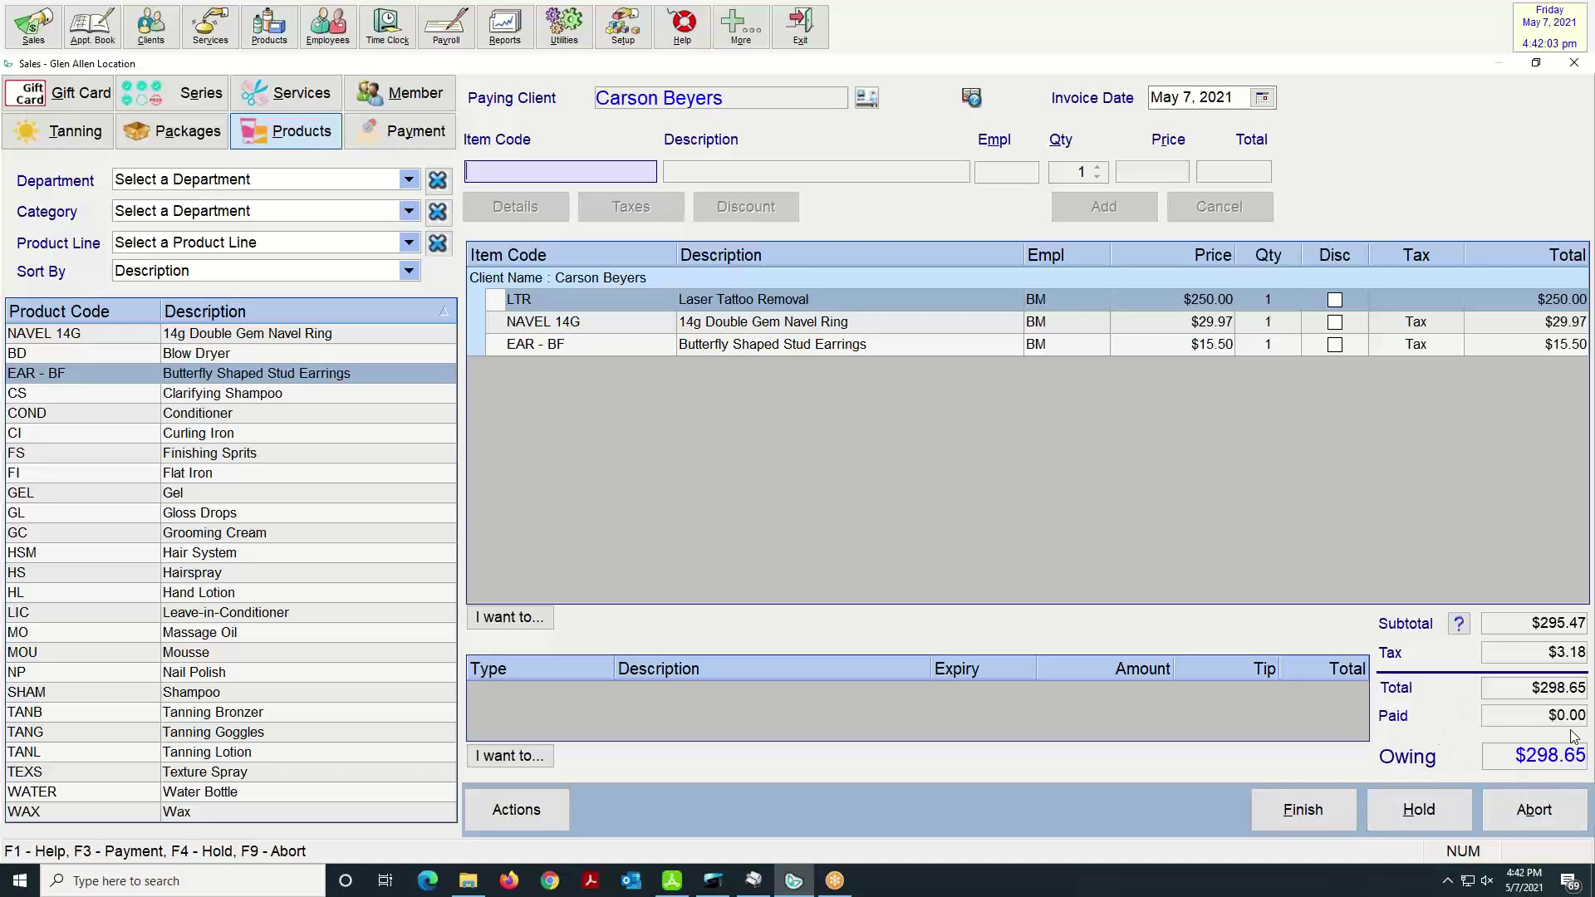
- Proceed from the completed Laser Tattoo Removal invoice to payment and choose Visa as the payment type
left_click(1314, 803)
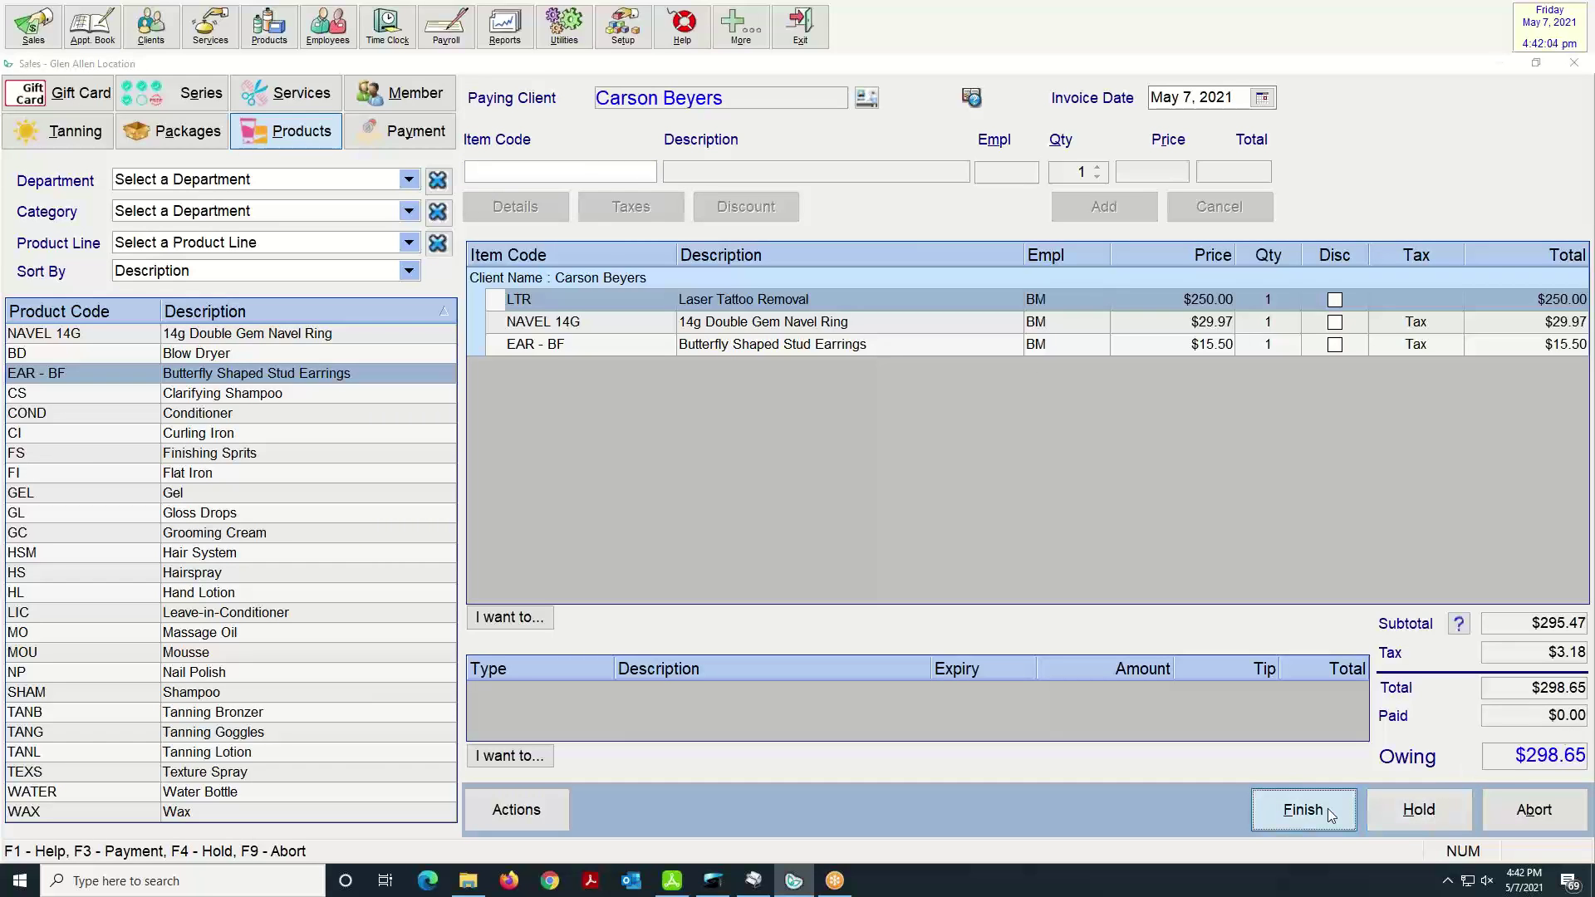
left_click(1020, 531)
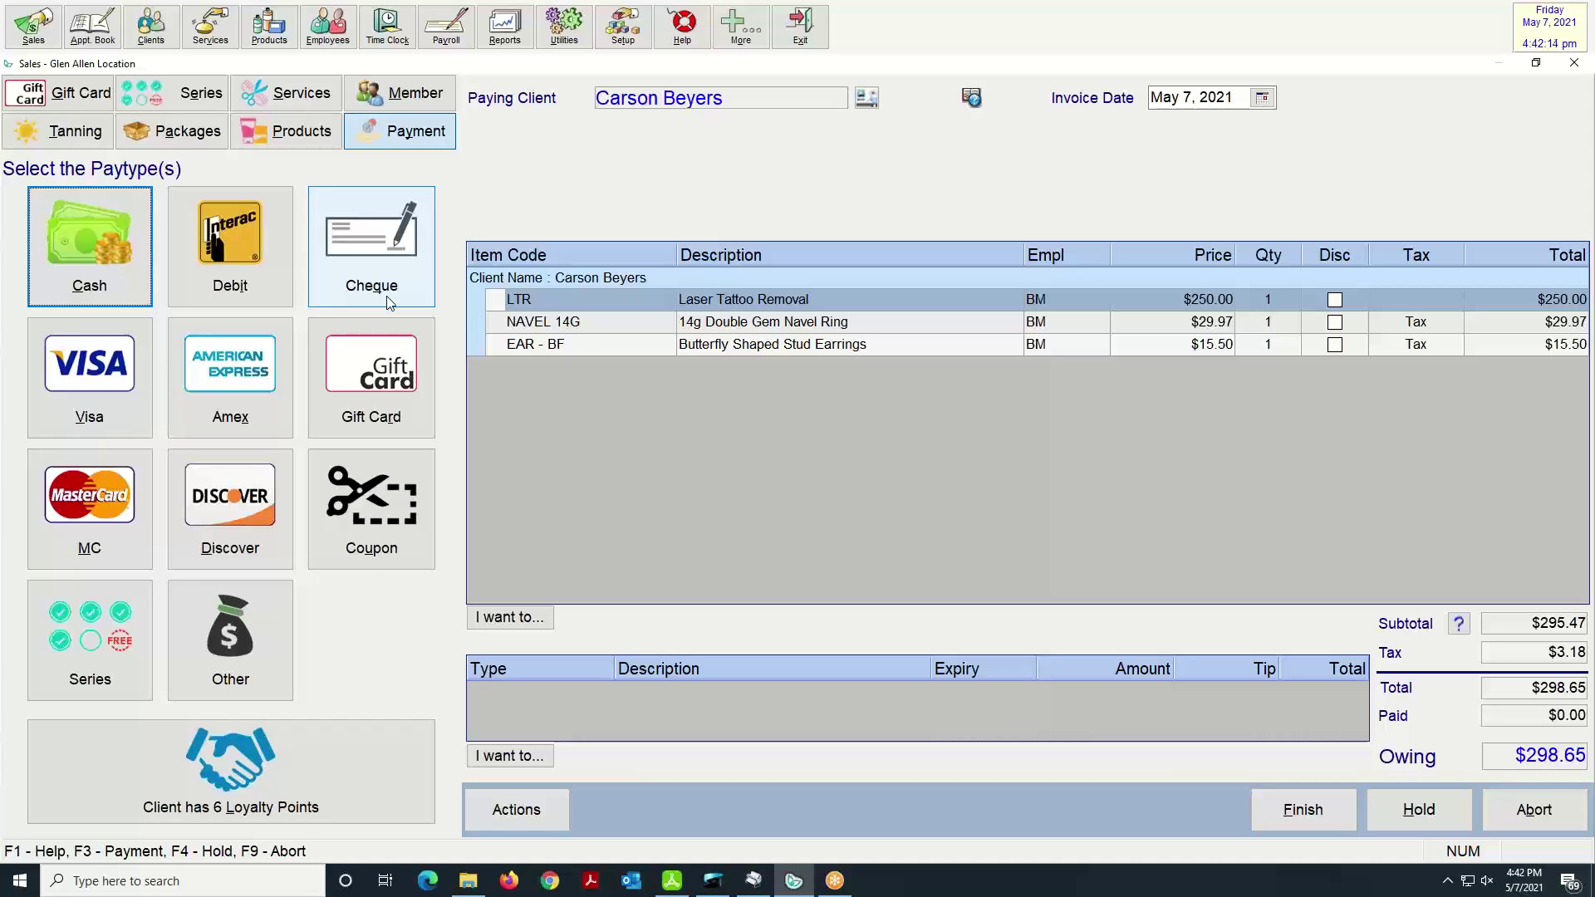
left_click(113, 374)
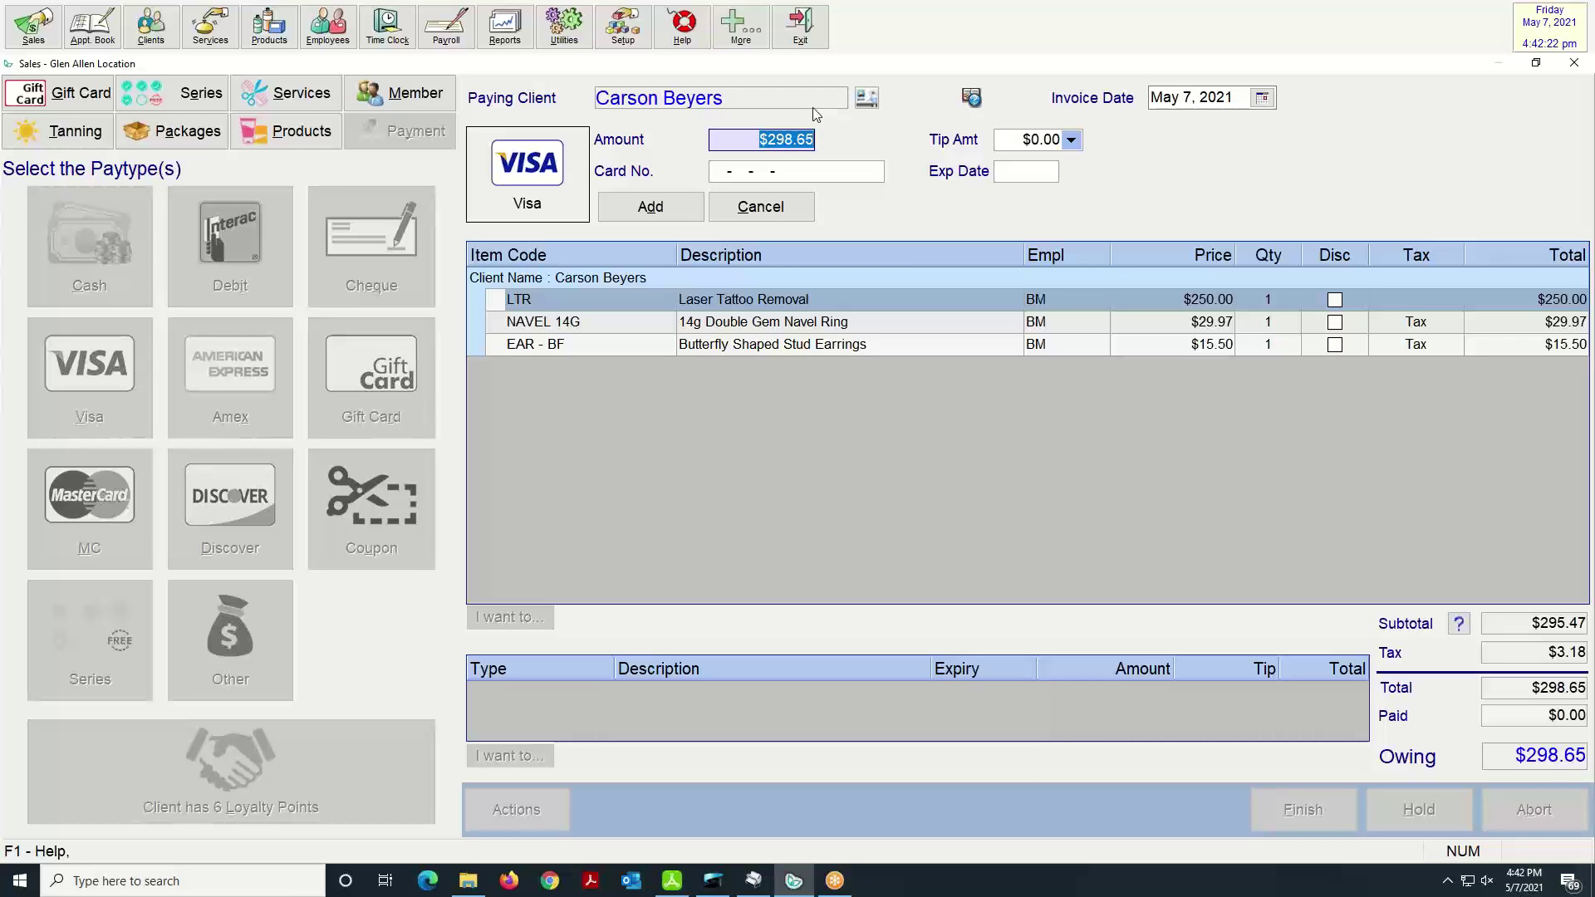
- Set the tip amount to $10 and add the Visa payment for the full amount owing to the invoice
left_click(1051, 140)
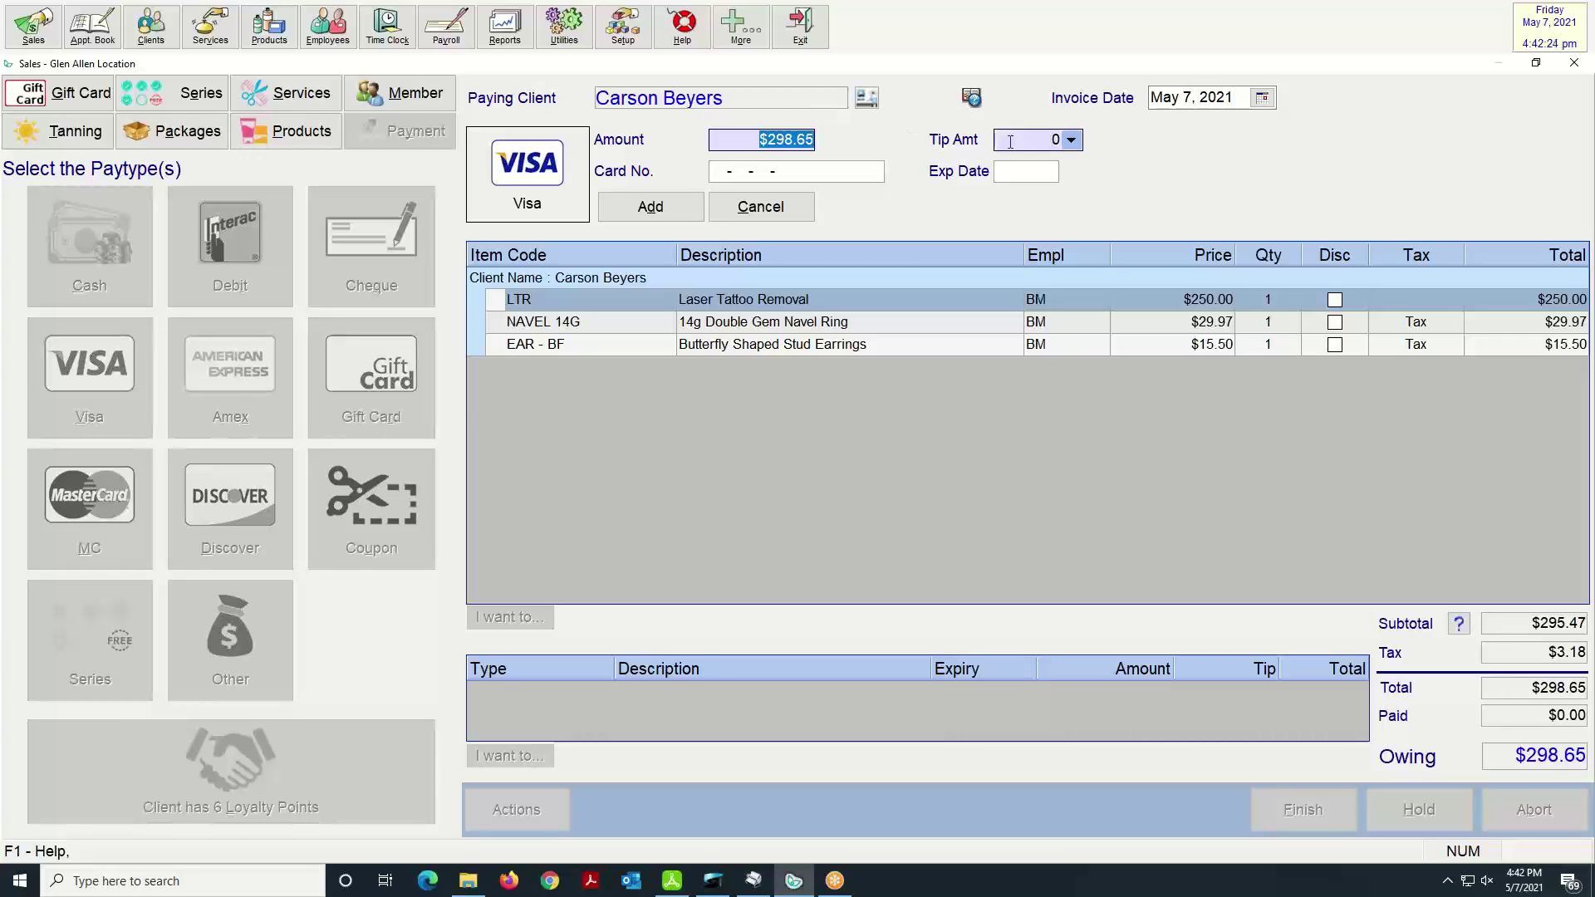
key("BackSpace")
type("10")
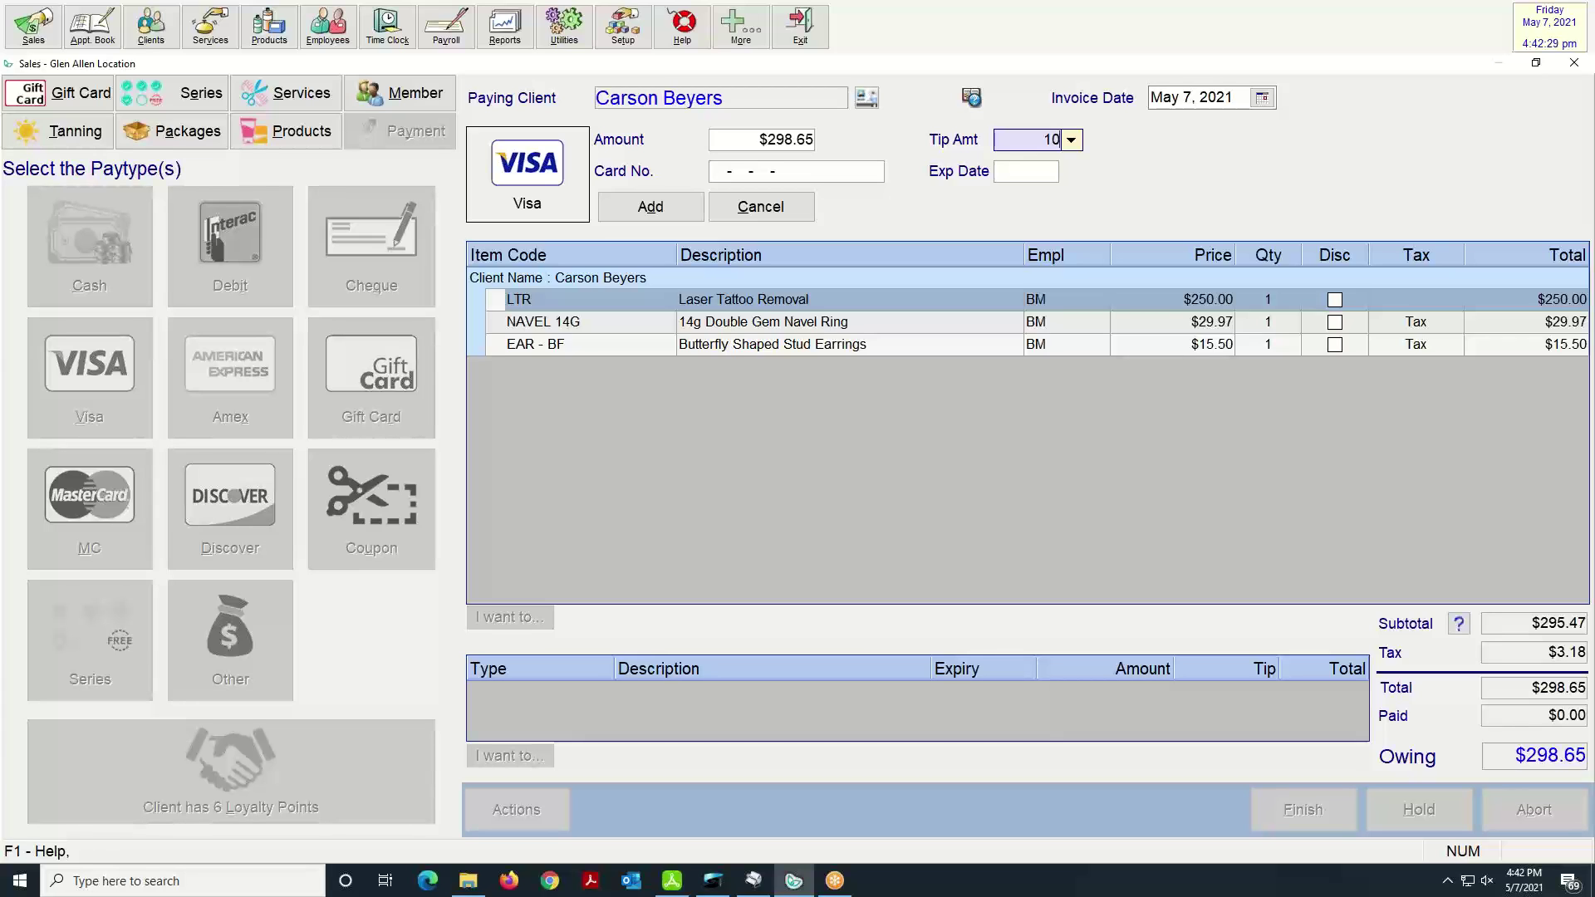
key("Tab")
key("Tab")
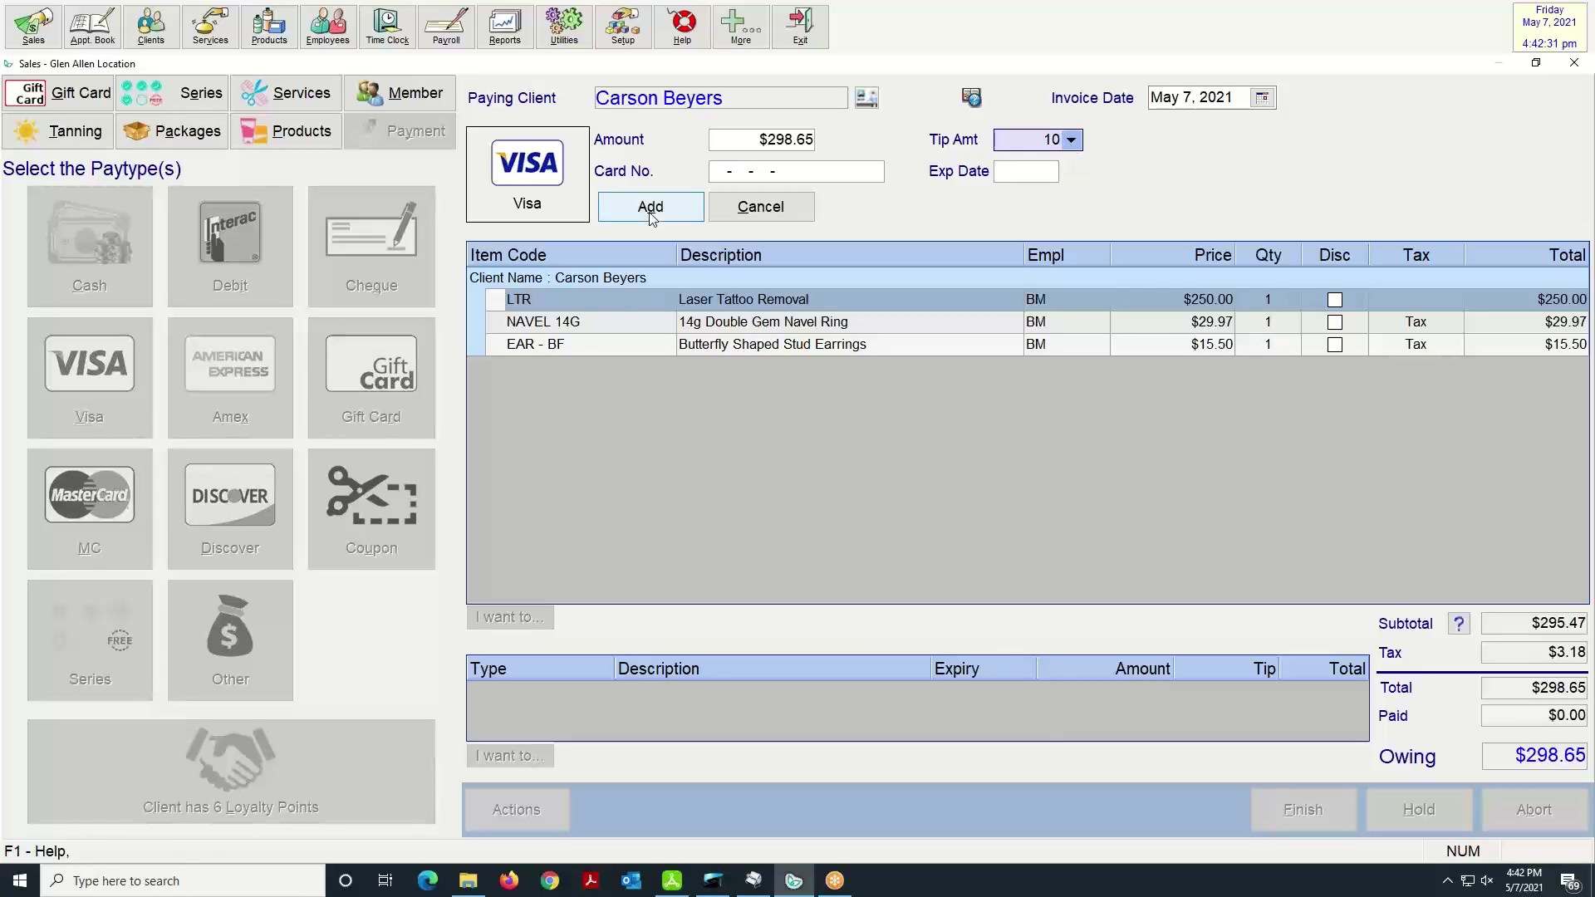
key("Return")
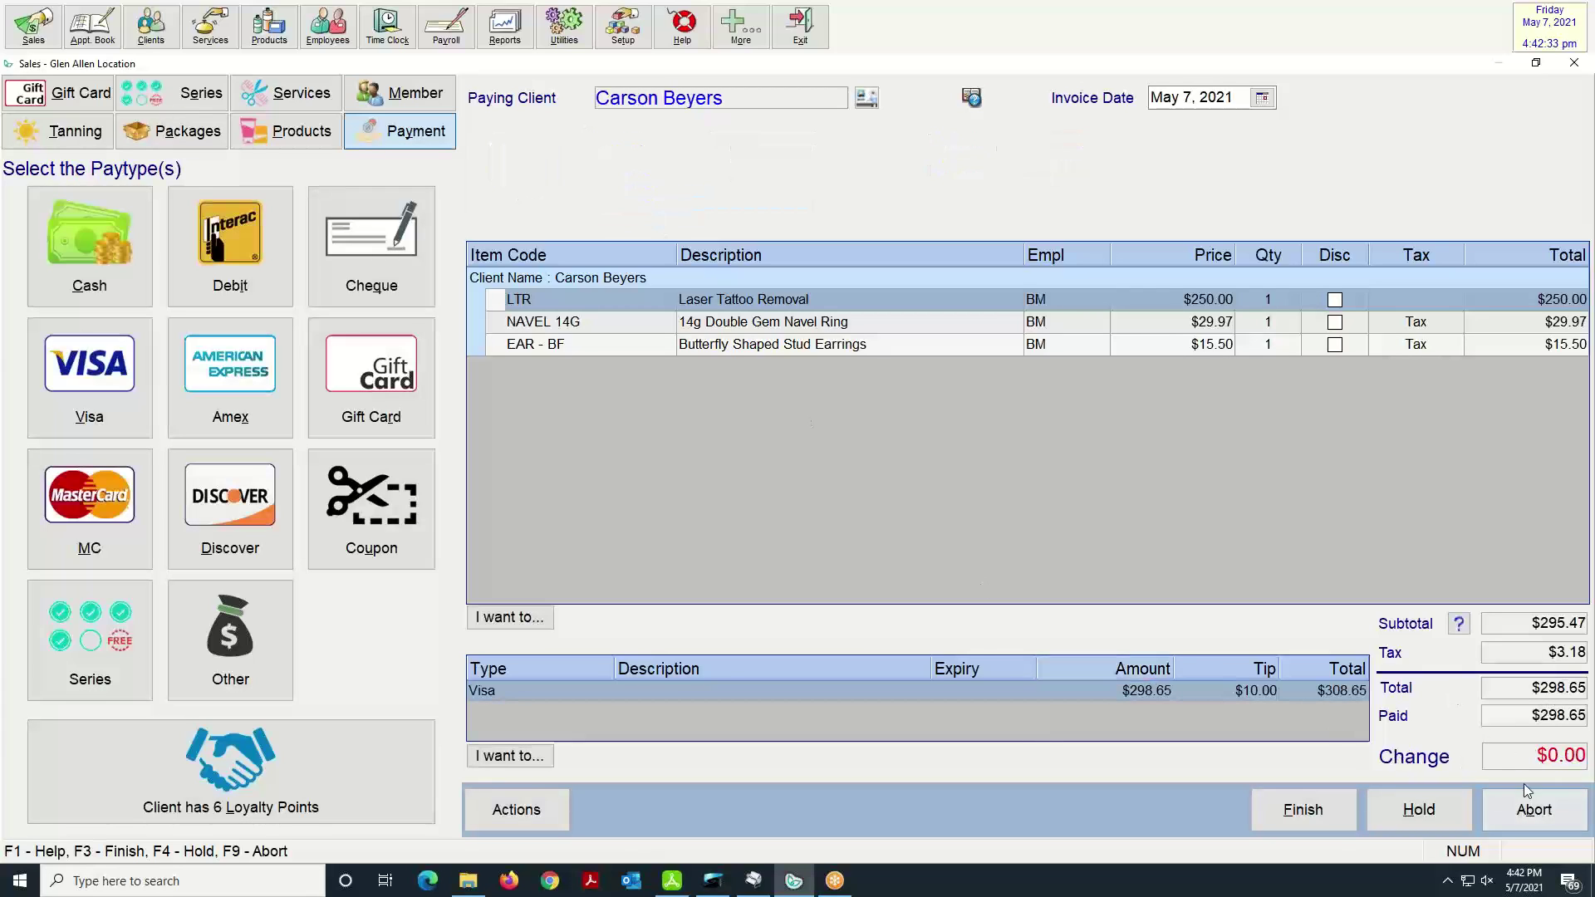
- Finish the paid invoice, declining to book the client's next appointment, and return to the appointment book
left_click(1320, 811)
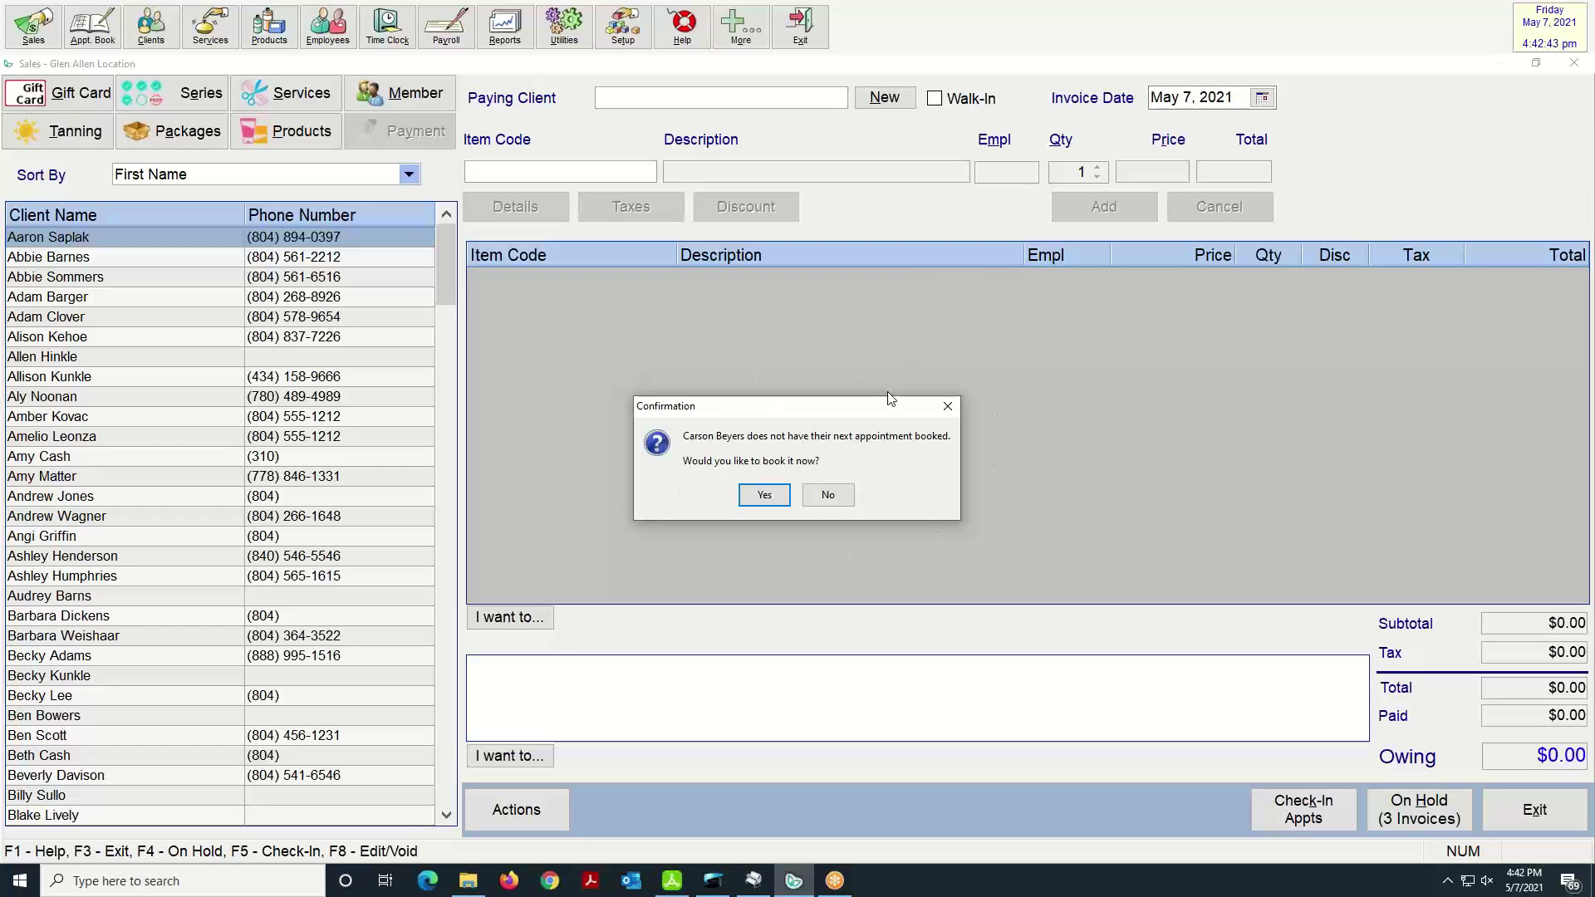
left_click(828, 495)
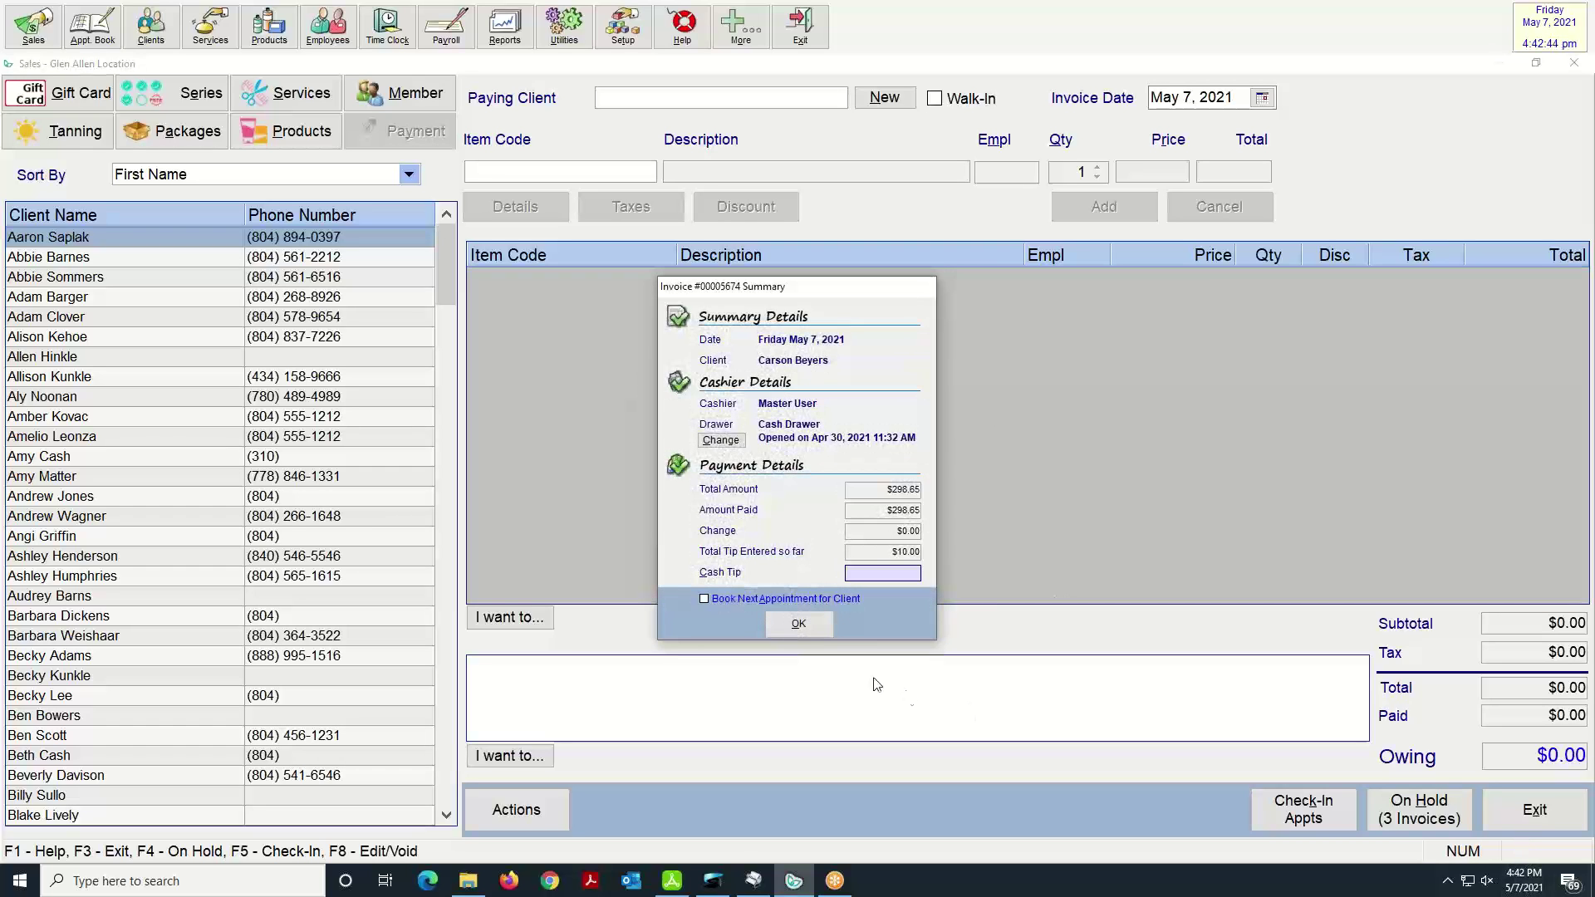
left_click(798, 622)
left_click(1533, 809)
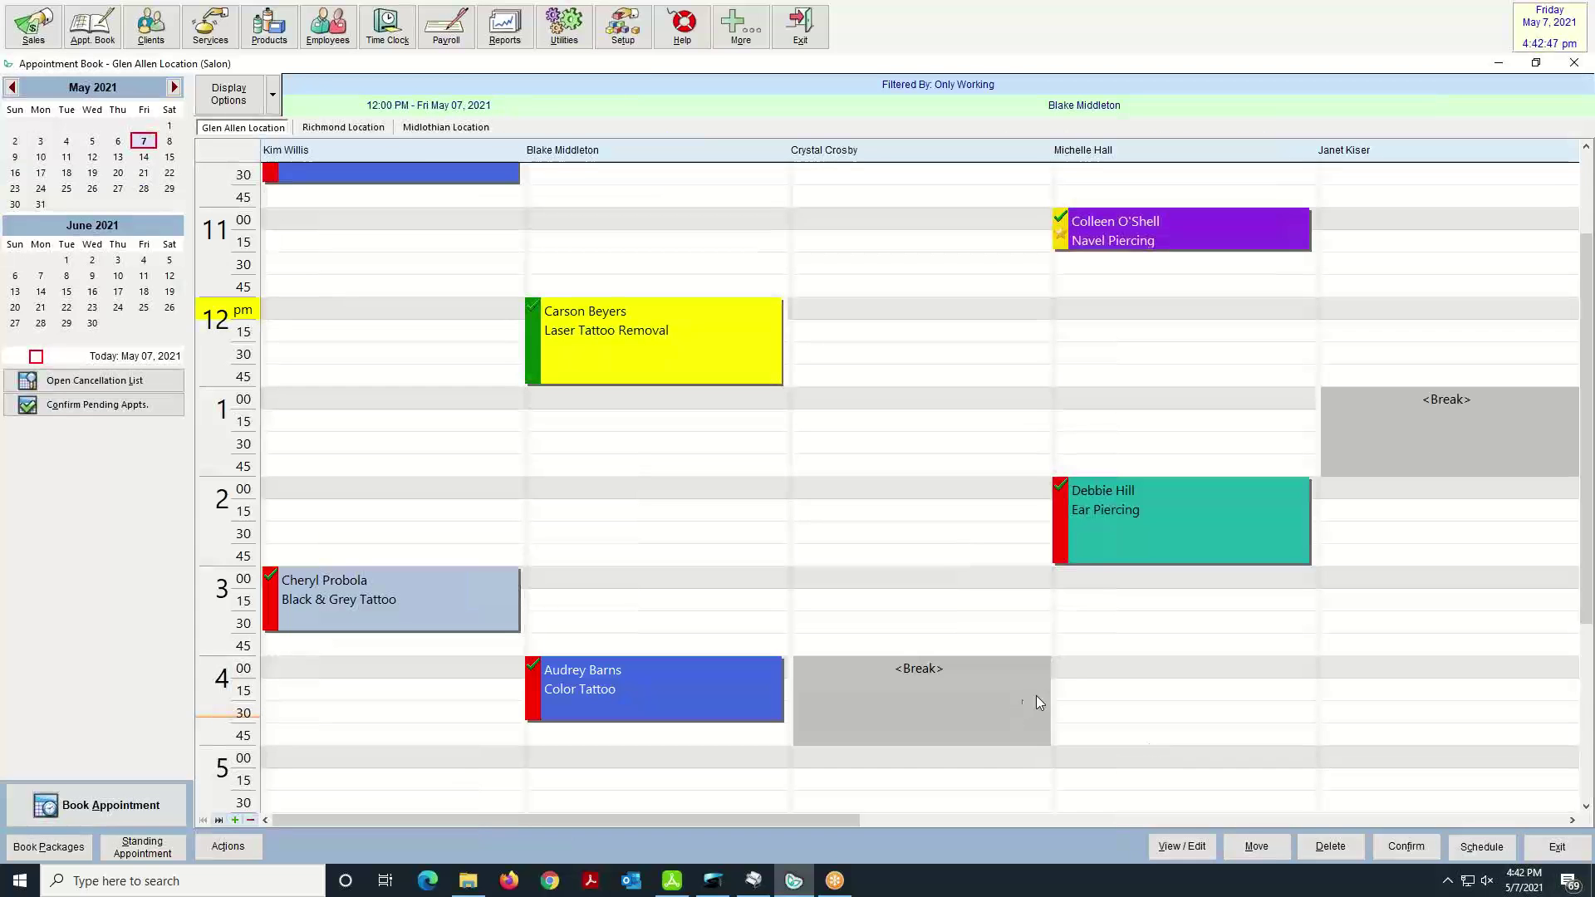
scroll(1153, 694, "up", 4)
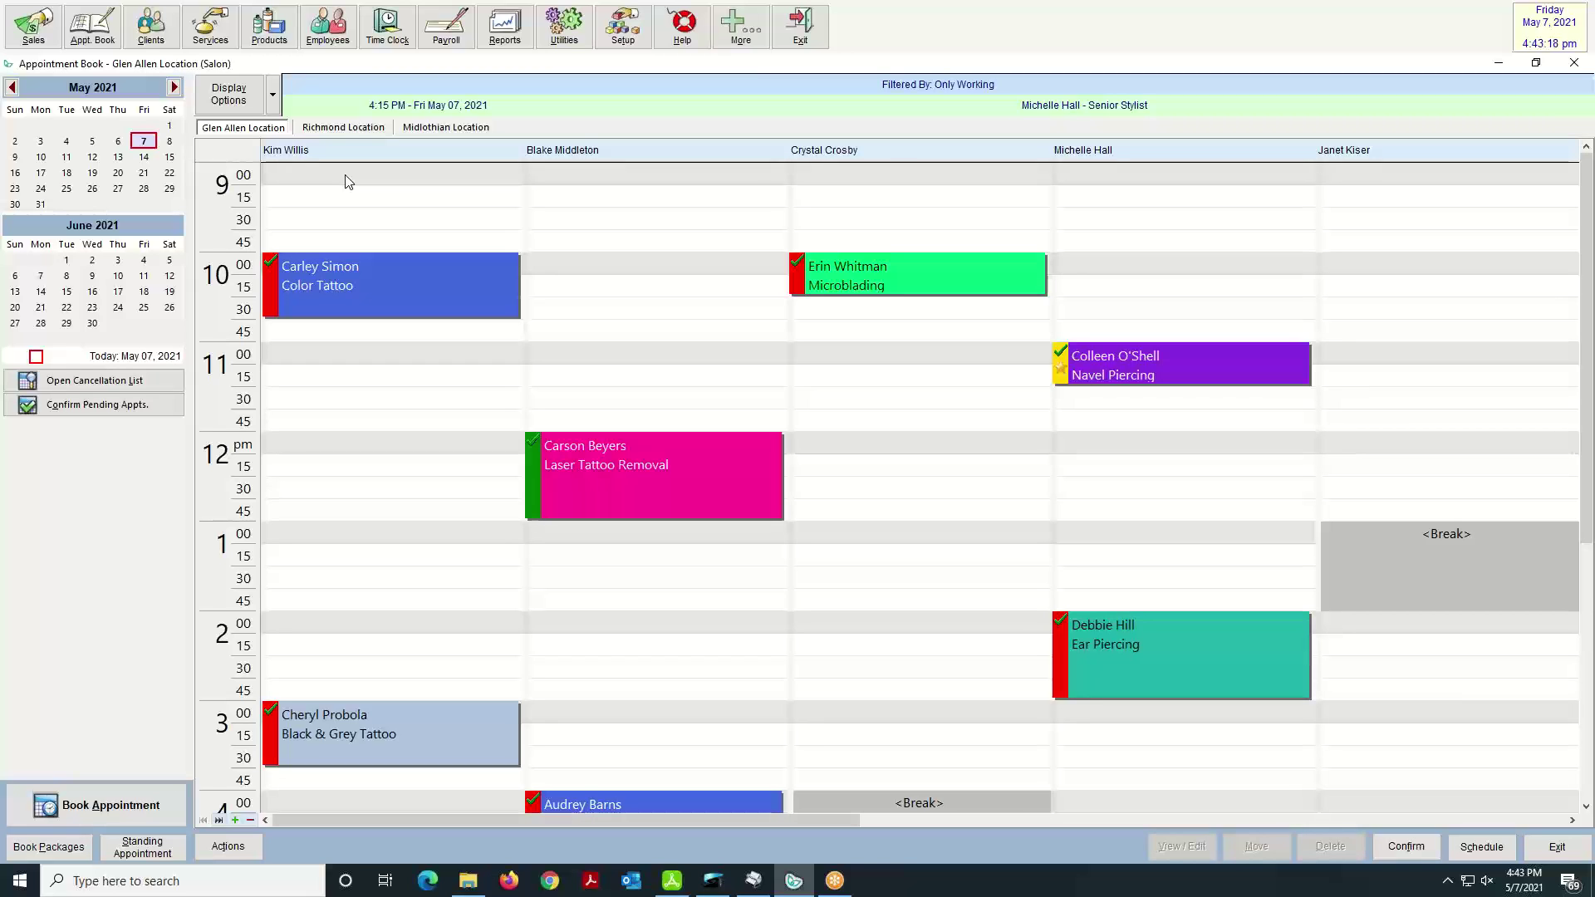
left_click(505, 32)
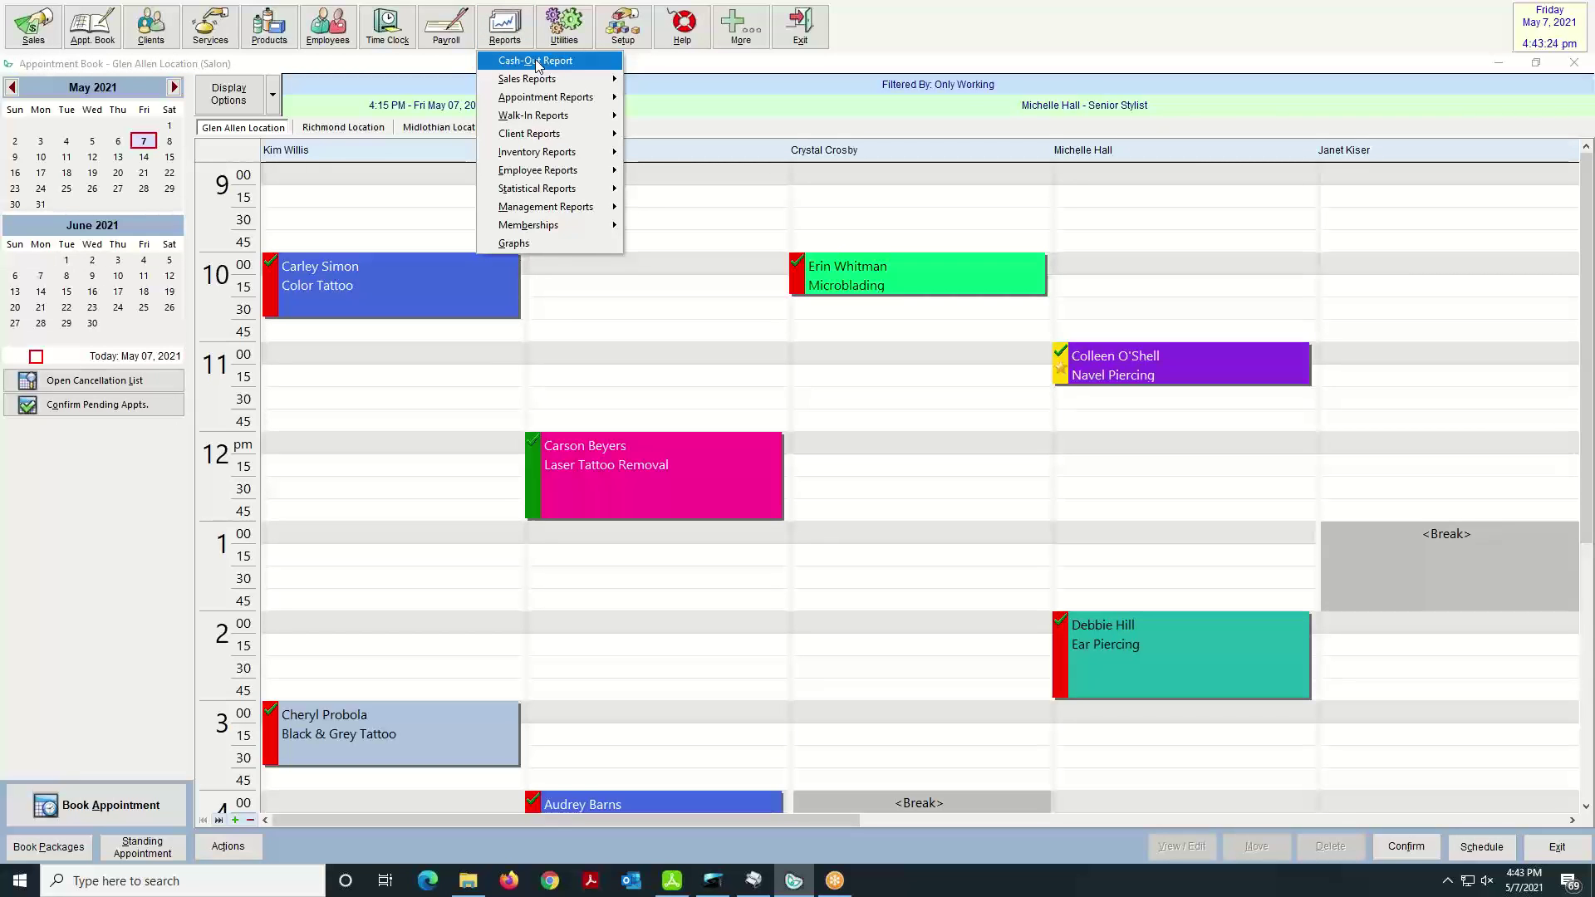
mouse_move(536, 80)
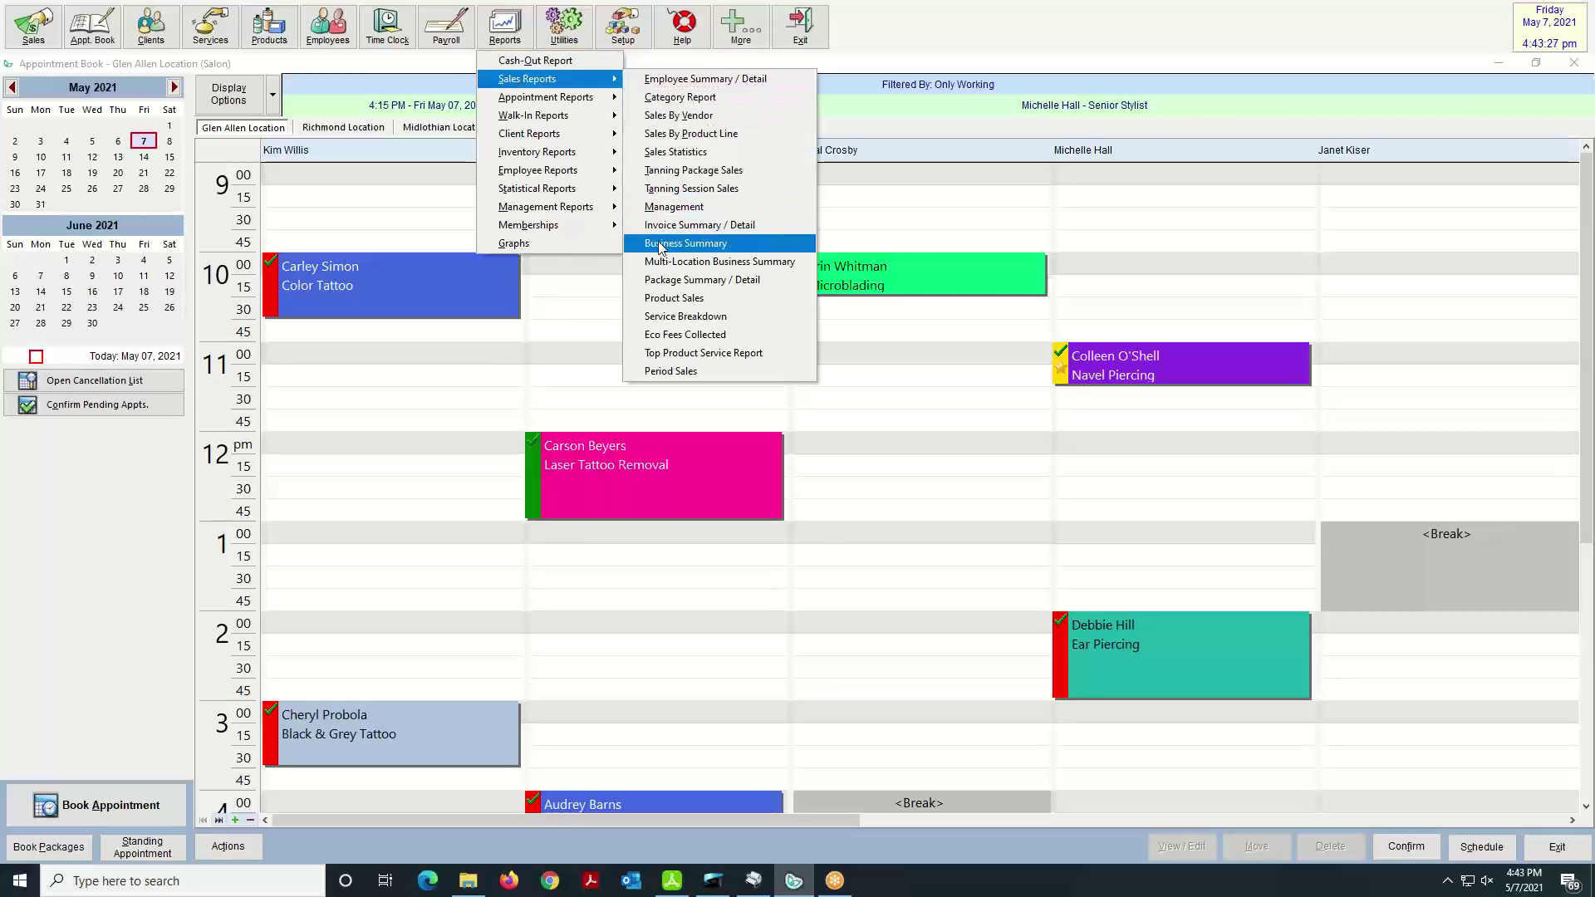
mouse_move(532, 136)
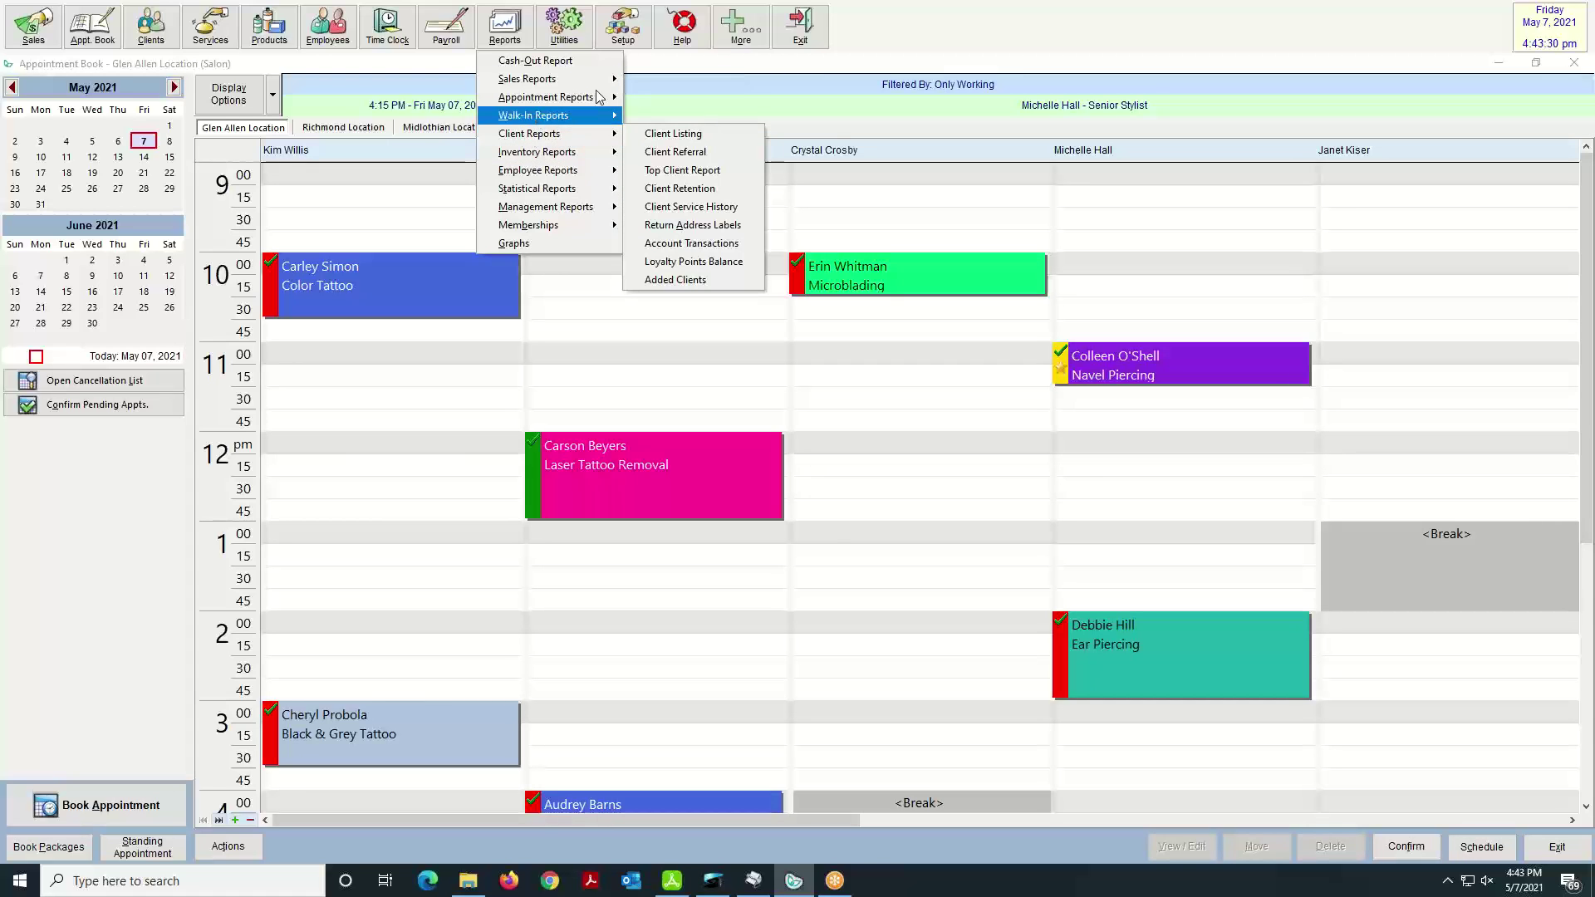
left_click(624, 37)
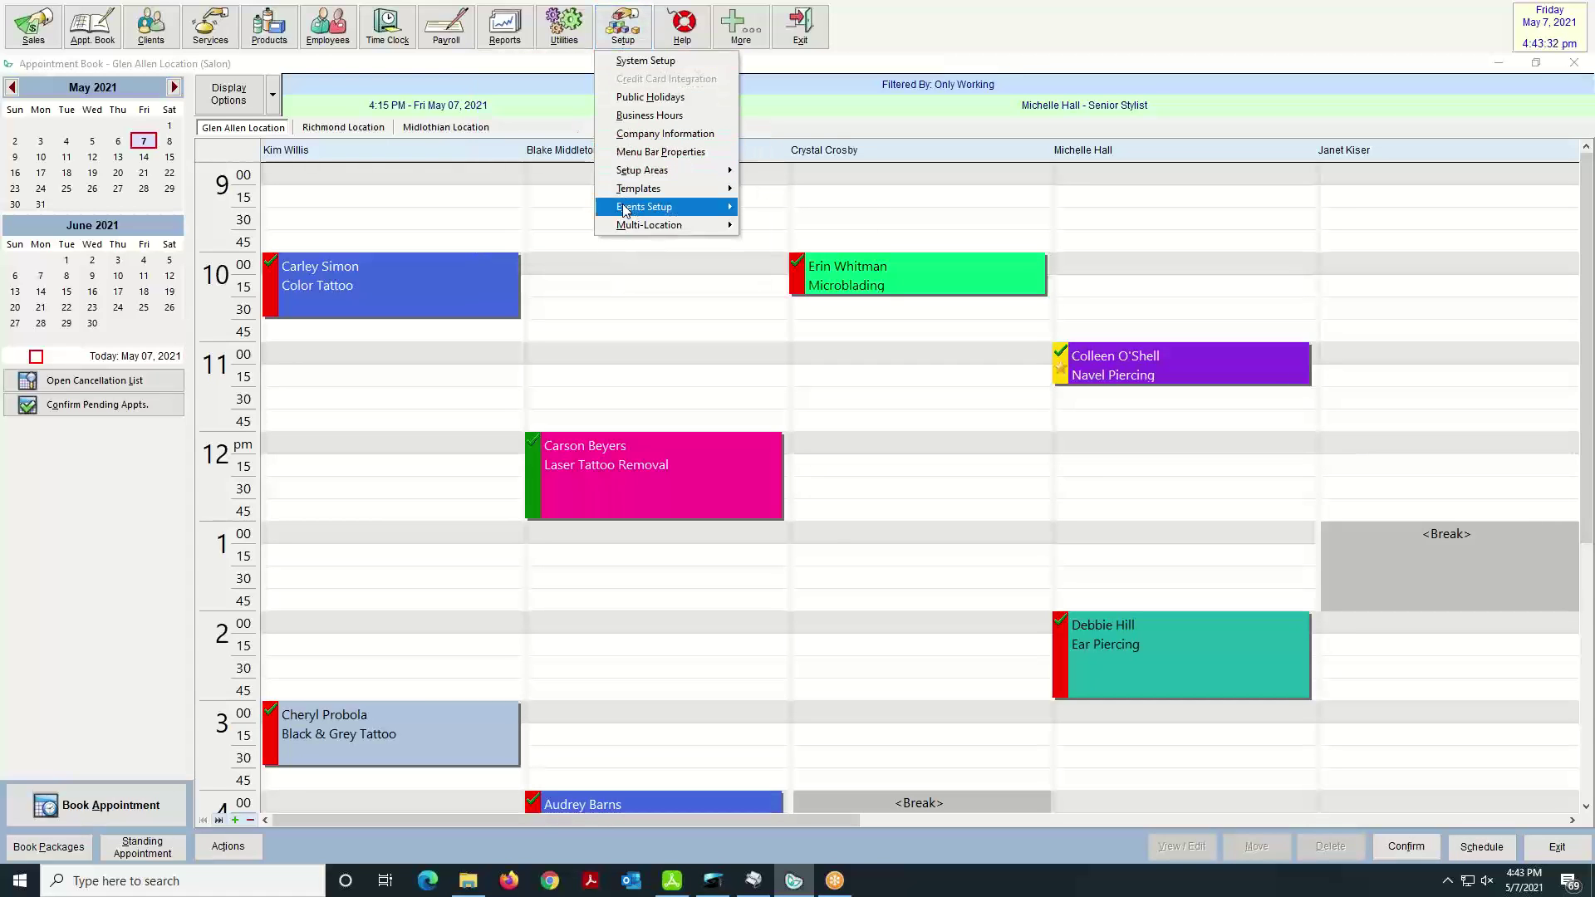
mouse_move(673, 209)
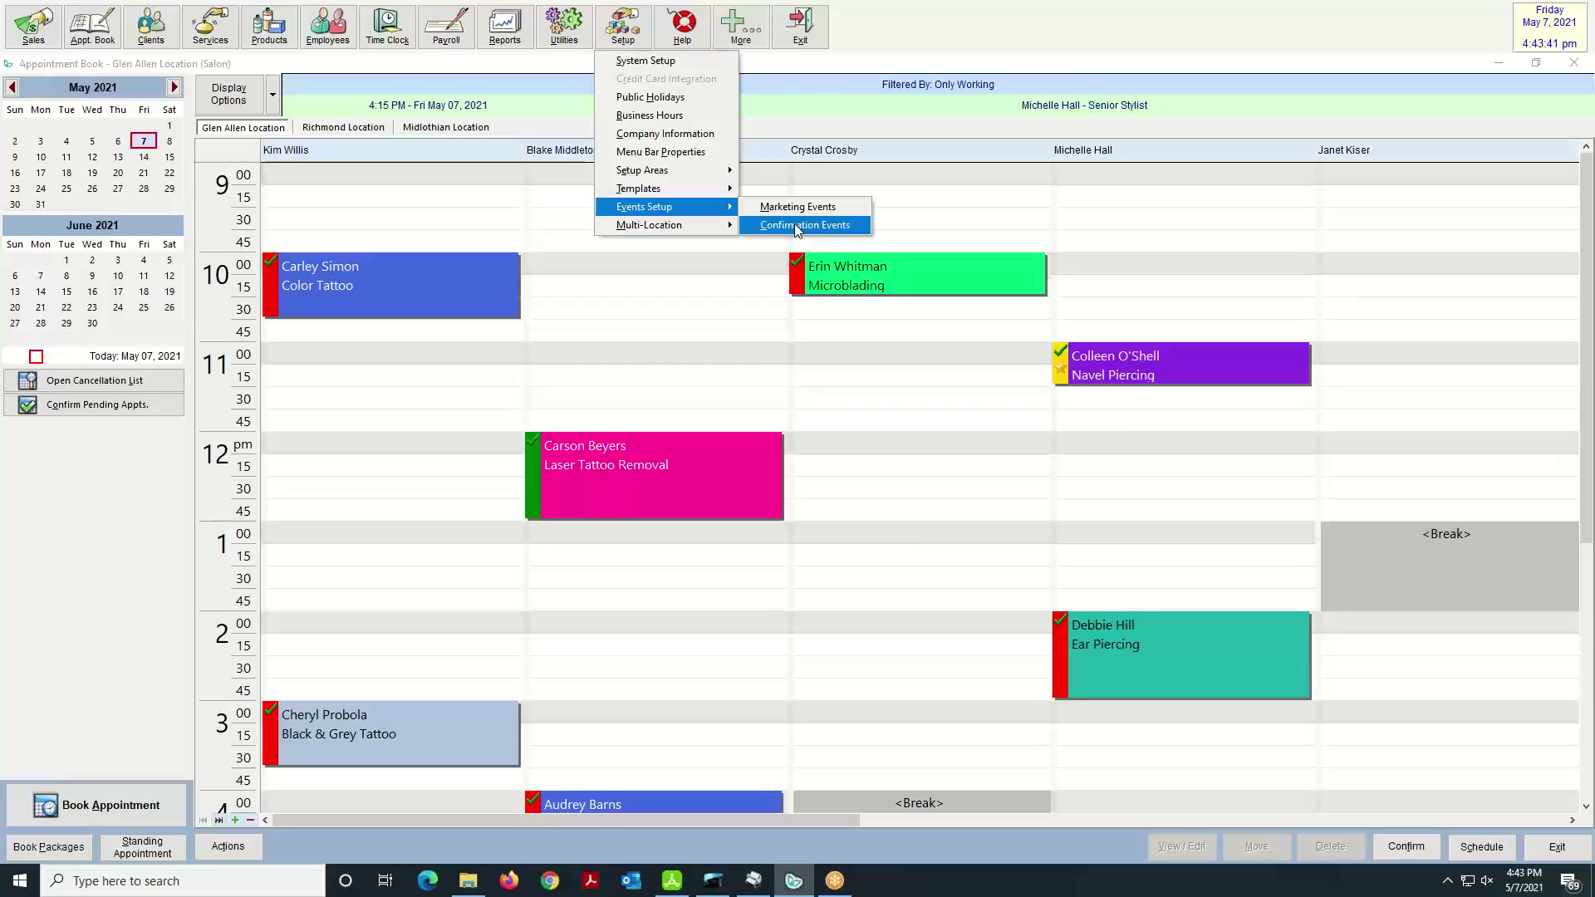
left_click(721, 297)
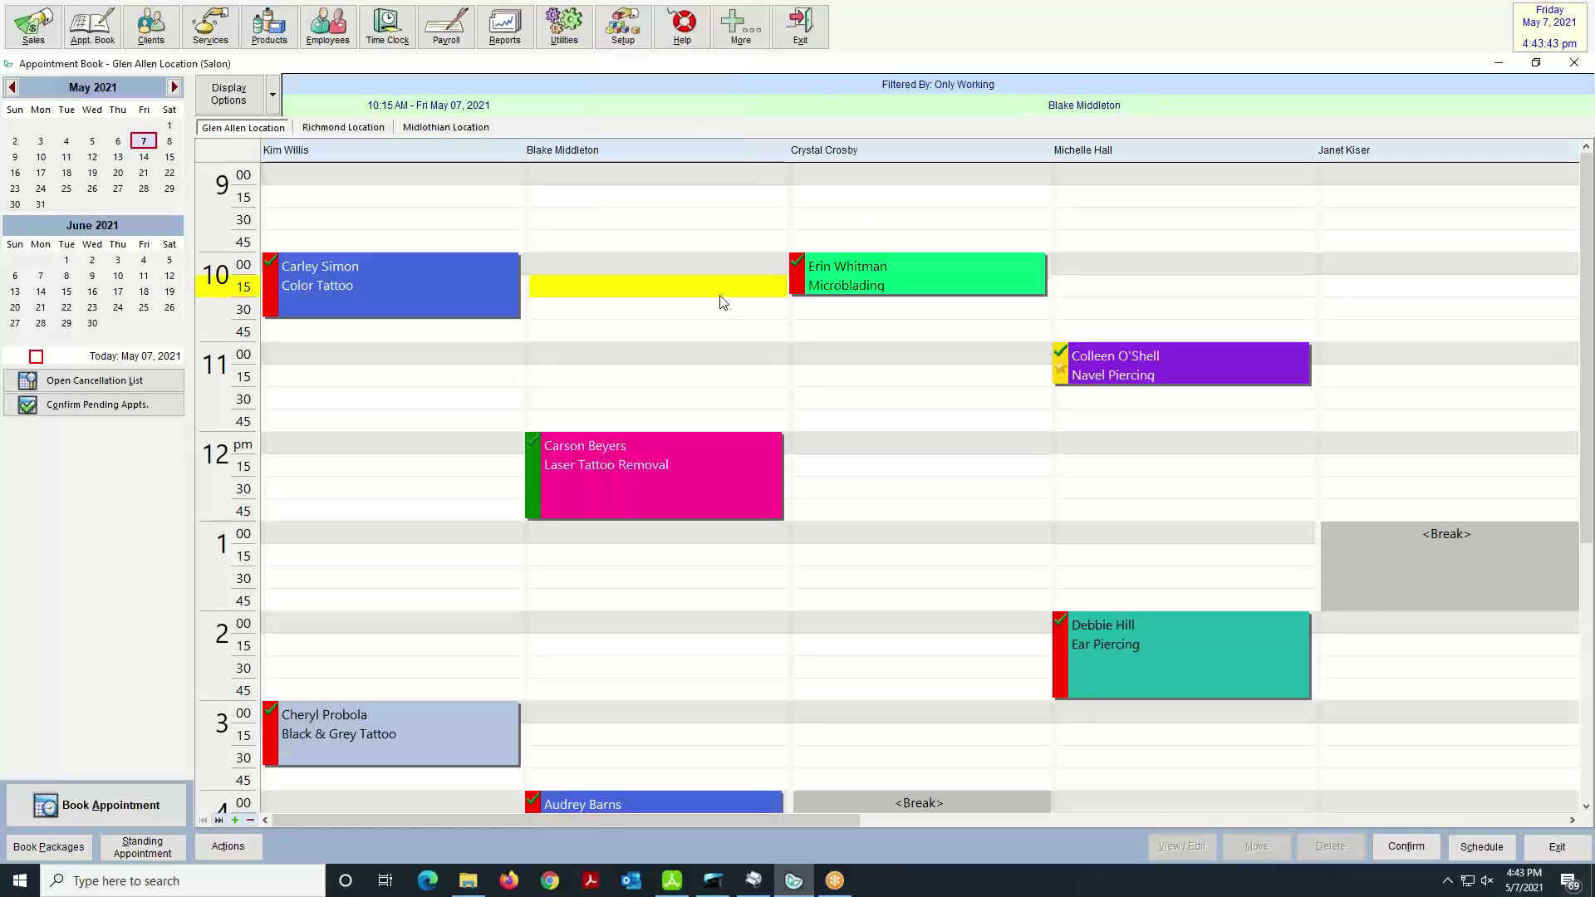